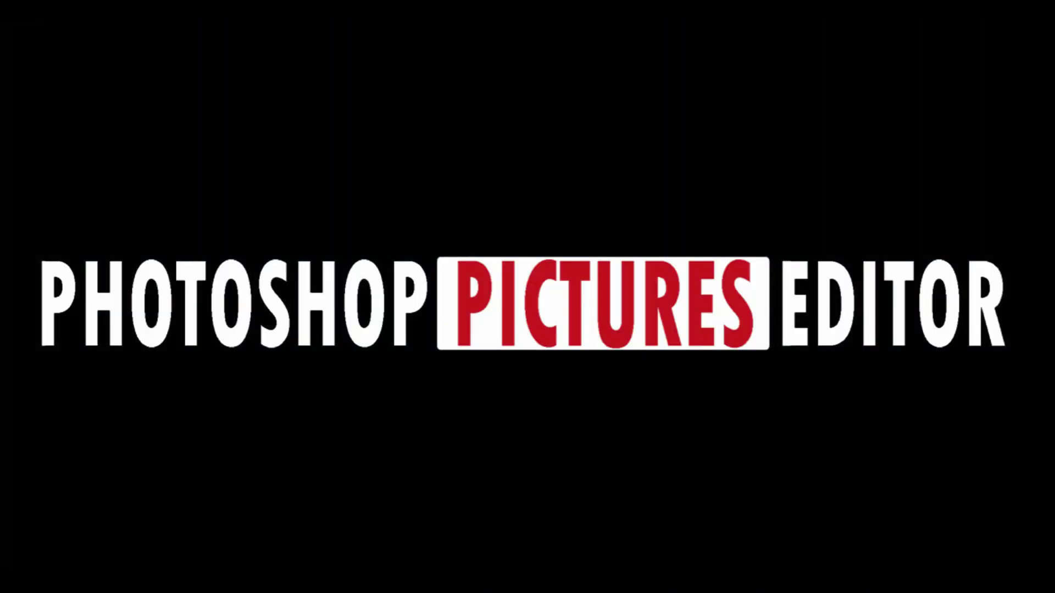
Refresh the desktop from its right-click menu.
click(608, 302)
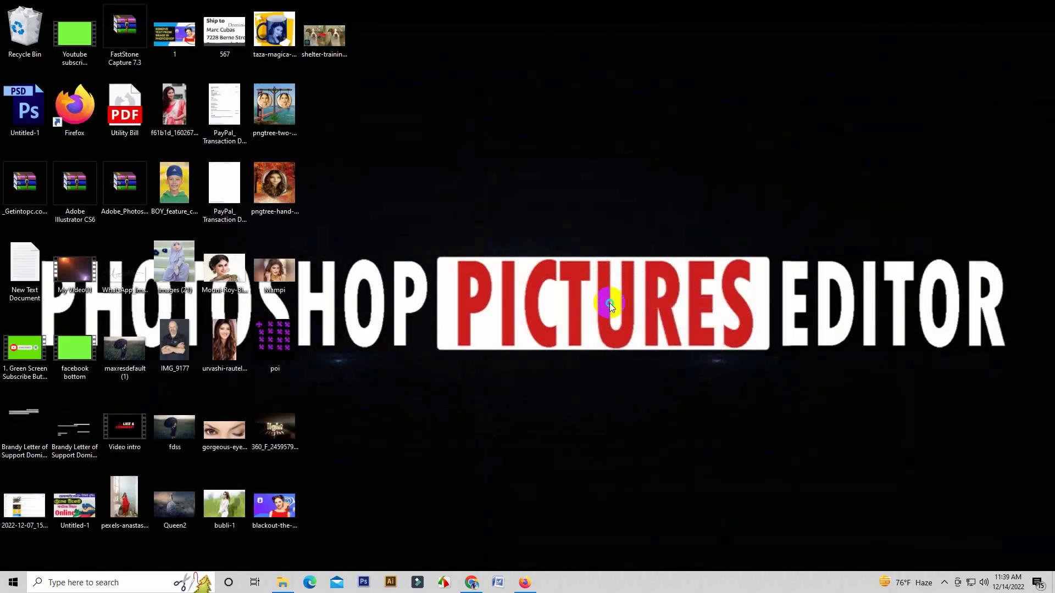
right_click(608, 303)
click(623, 334)
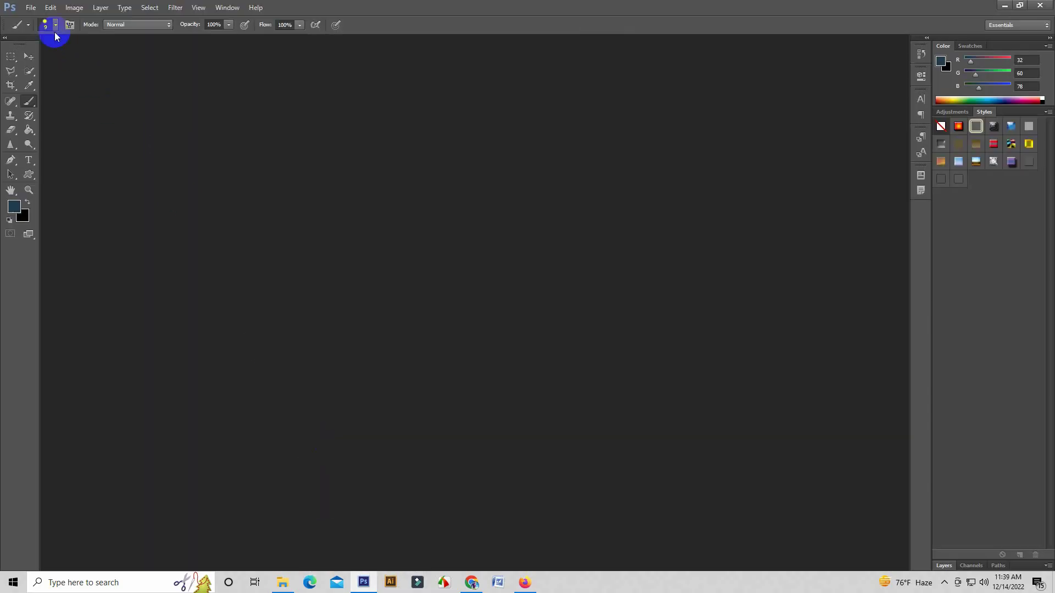
Open the portrait JPG from Downloads and duplicate its Background layer.
click(27, 7)
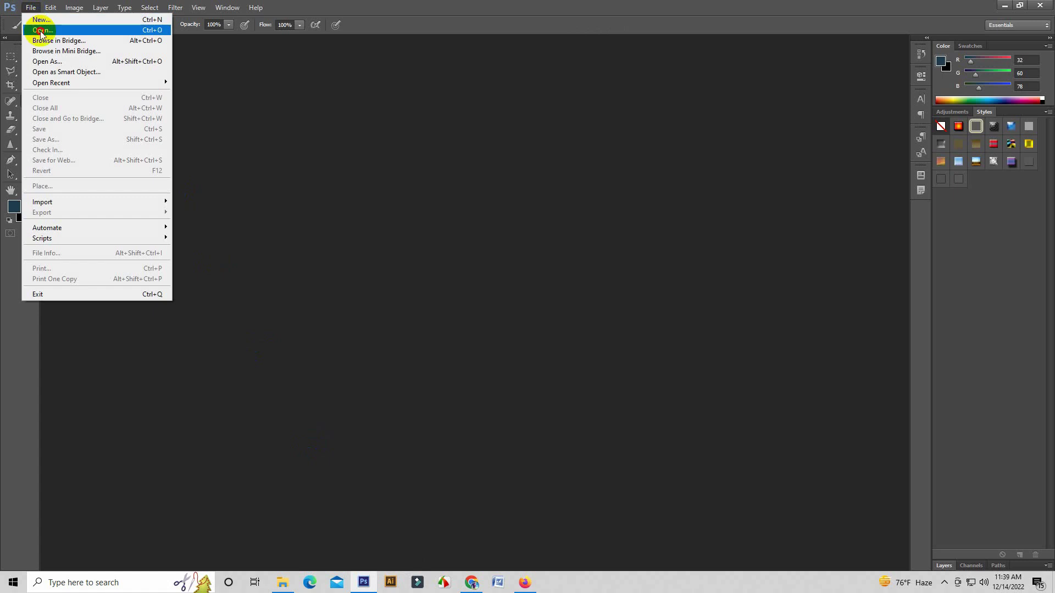
click(44, 28)
click(667, 144)
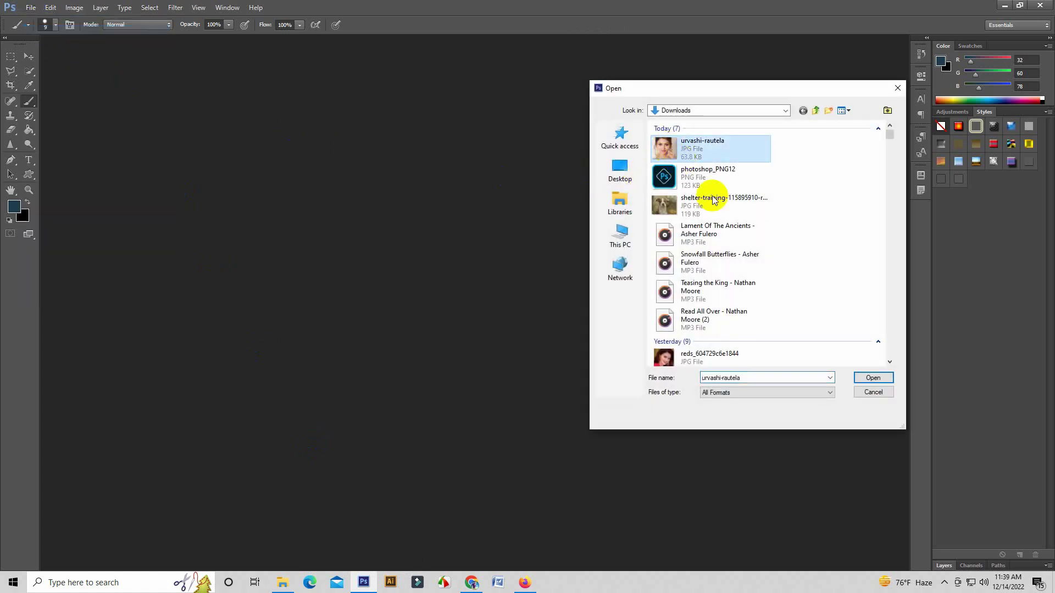
click(865, 380)
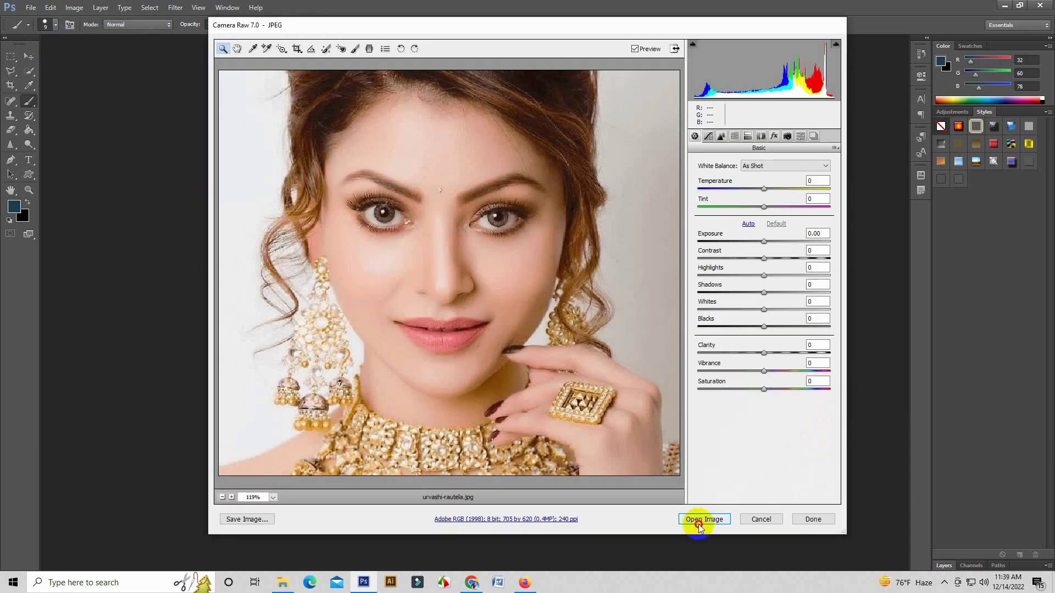
click(699, 523)
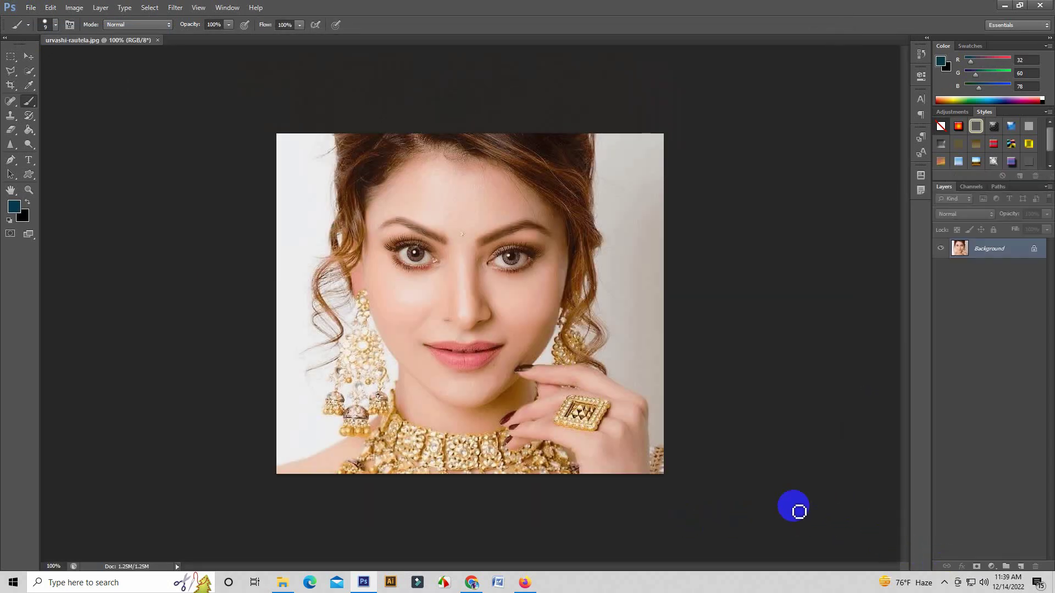
key(ctrl+j)
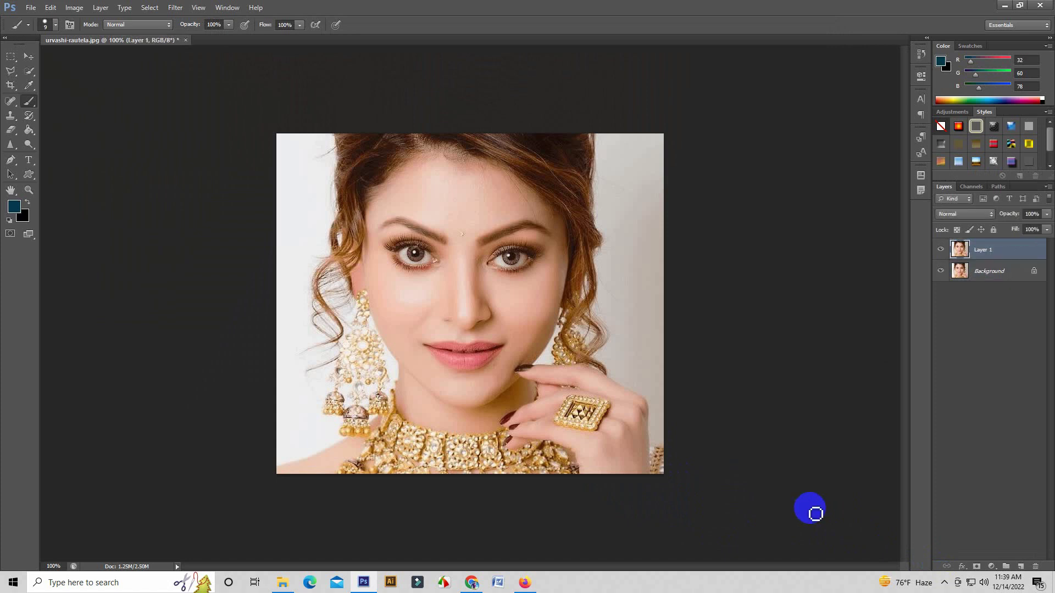
Add a Hue/Saturation adjustment layer with Saturation set to -100.
click(992, 566)
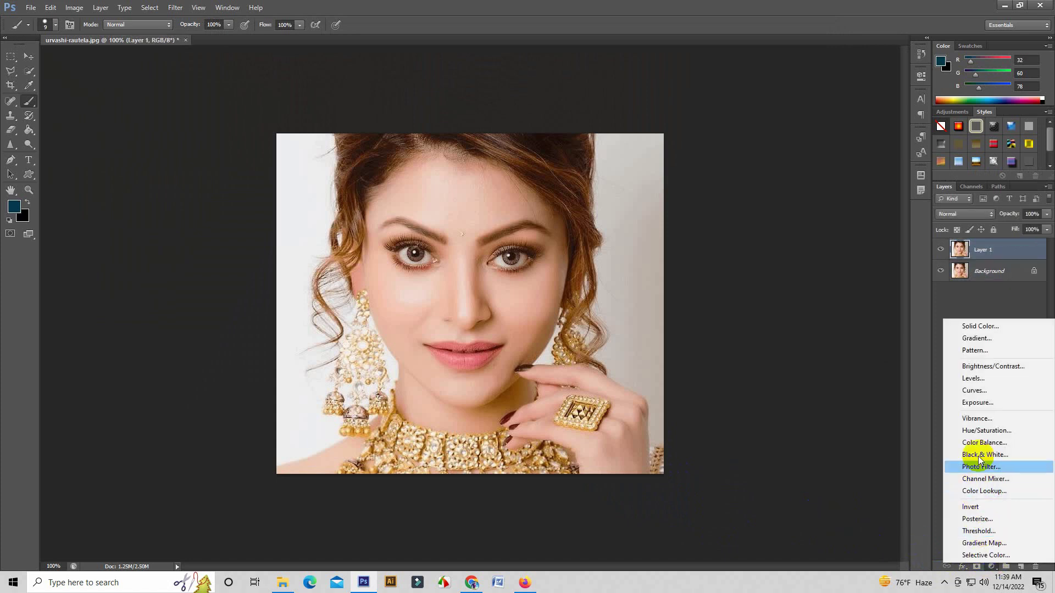
click(1017, 429)
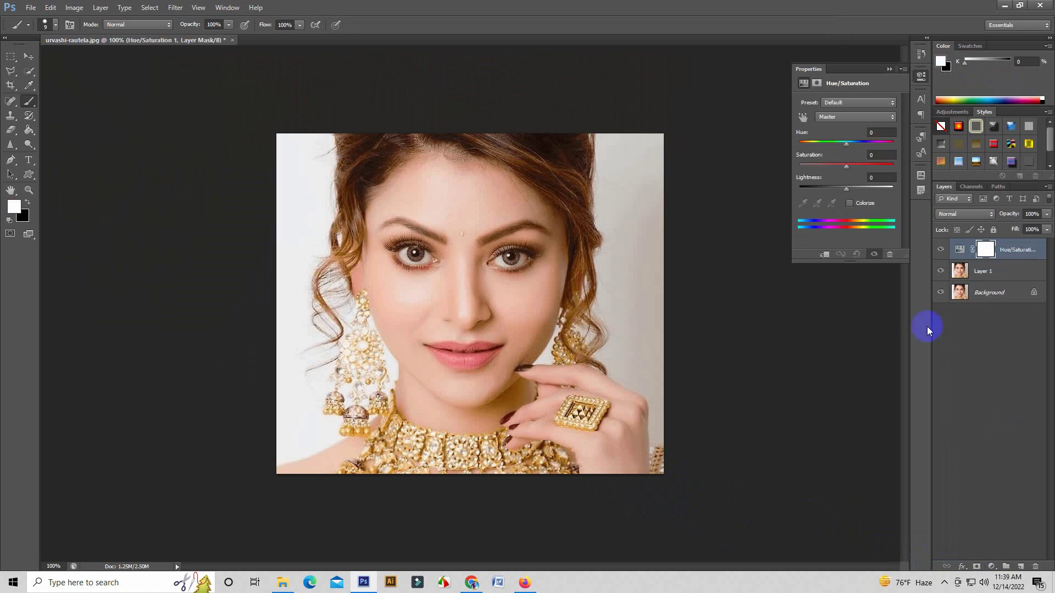
drag(846, 168, 781, 178)
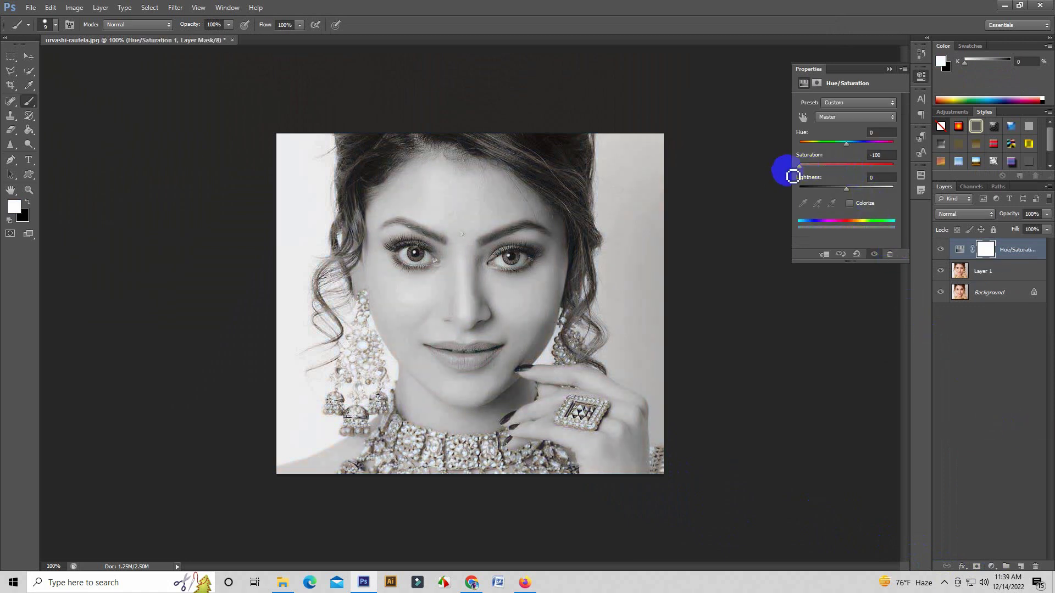
click(889, 70)
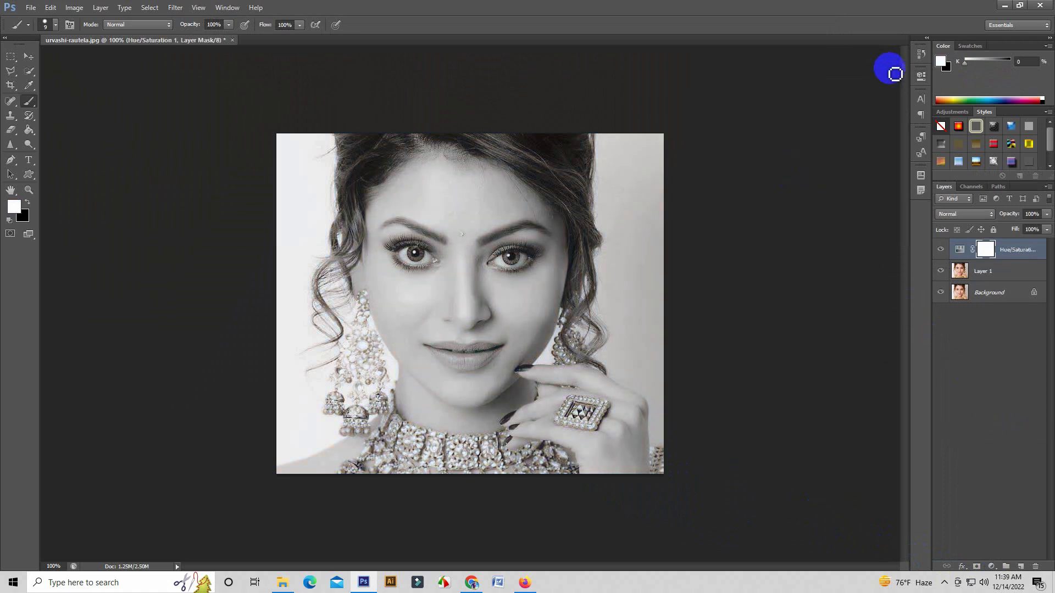
click(991, 567)
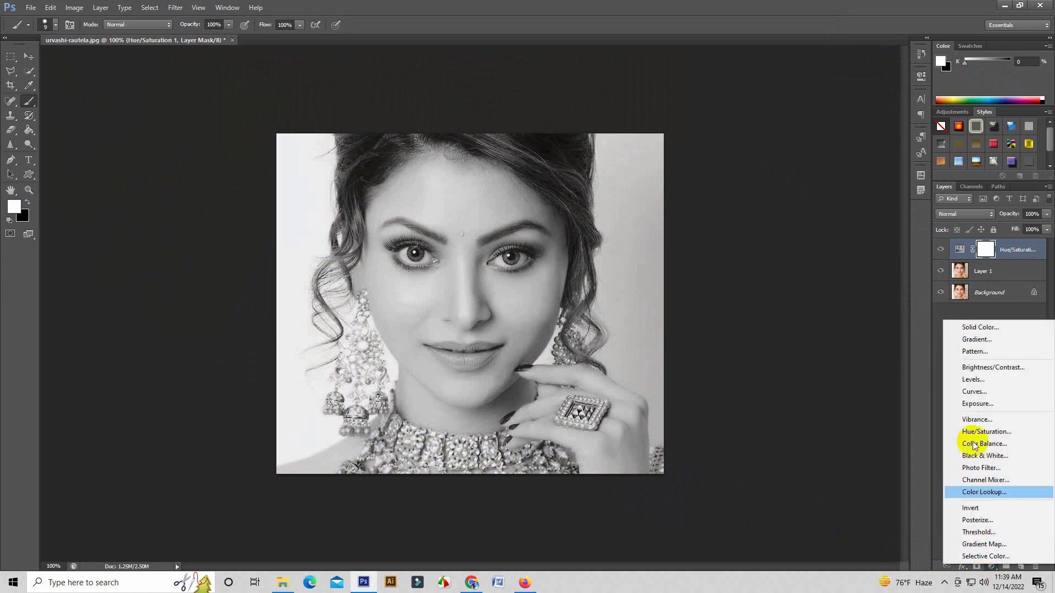
Add a Levels adjustment with input levels 58 / 1.00 / 224.
click(1008, 383)
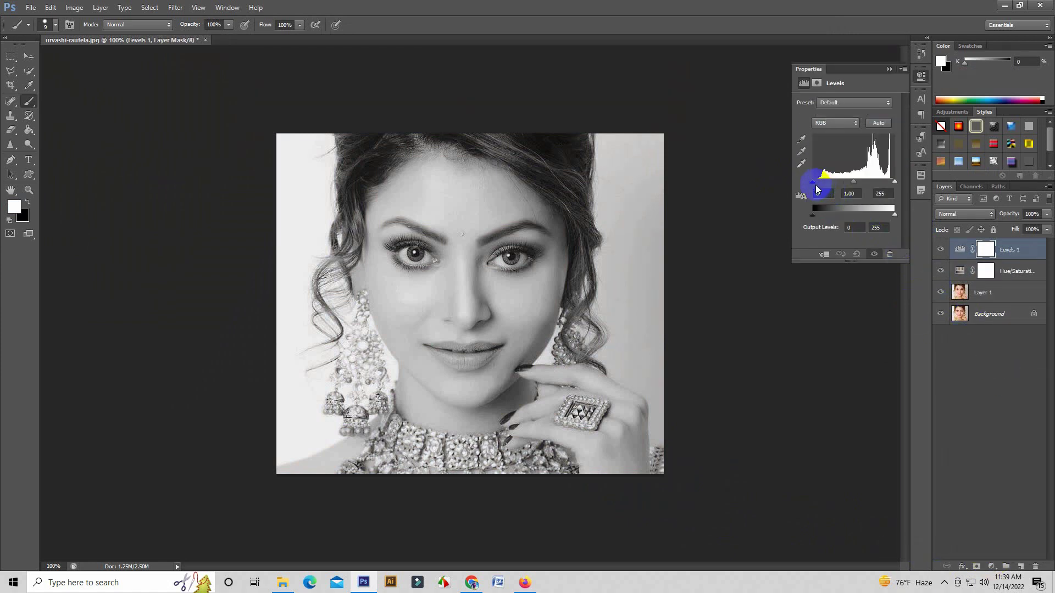
drag(816, 186, 832, 186)
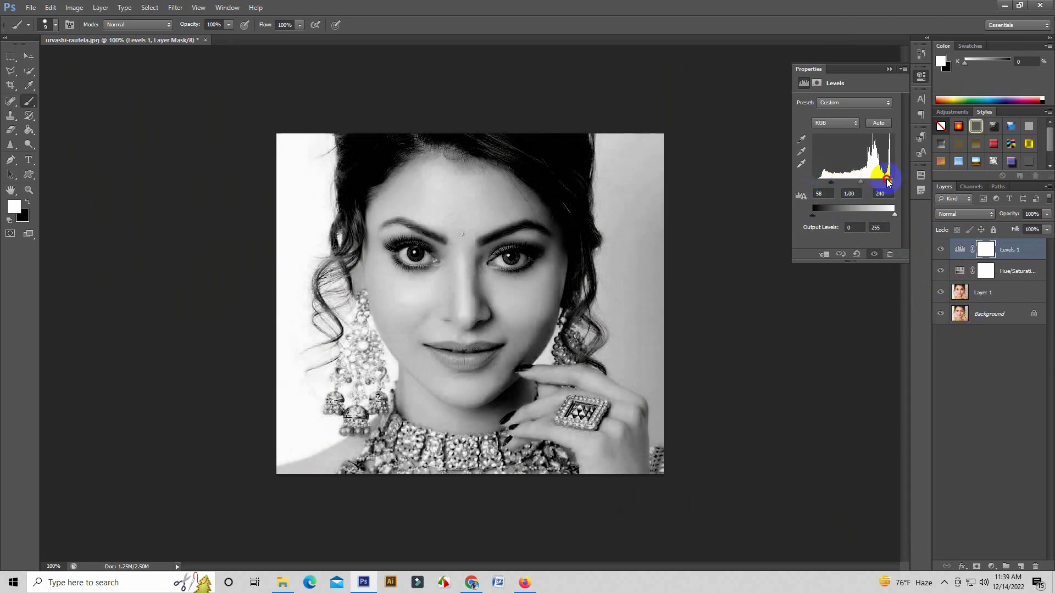
drag(890, 183, 884, 183)
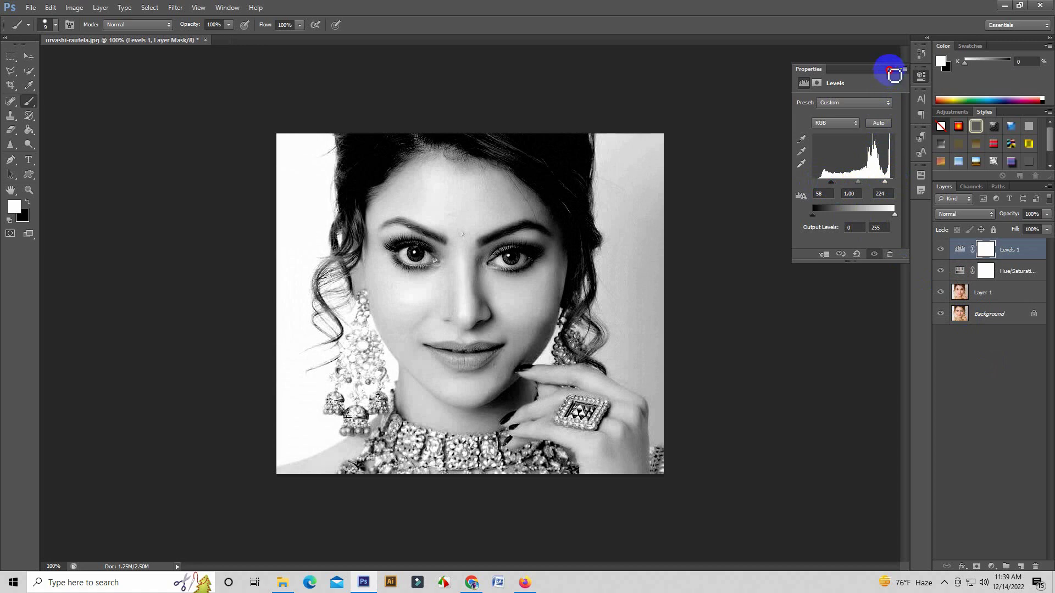
click(889, 69)
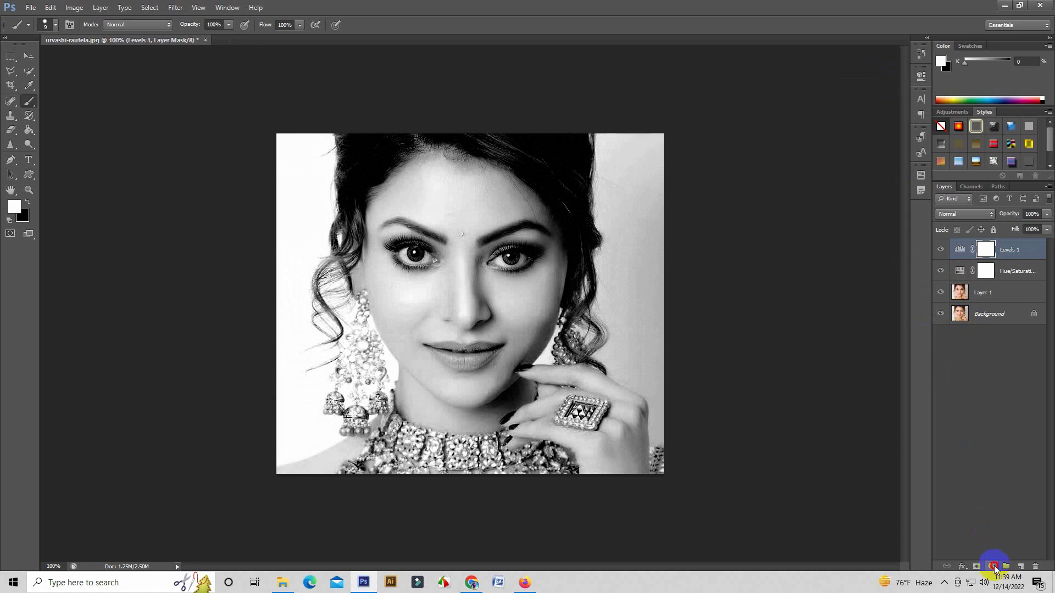
Add a Brightness/Contrast adjustment layer with a slight positive boost.
click(993, 567)
click(1002, 373)
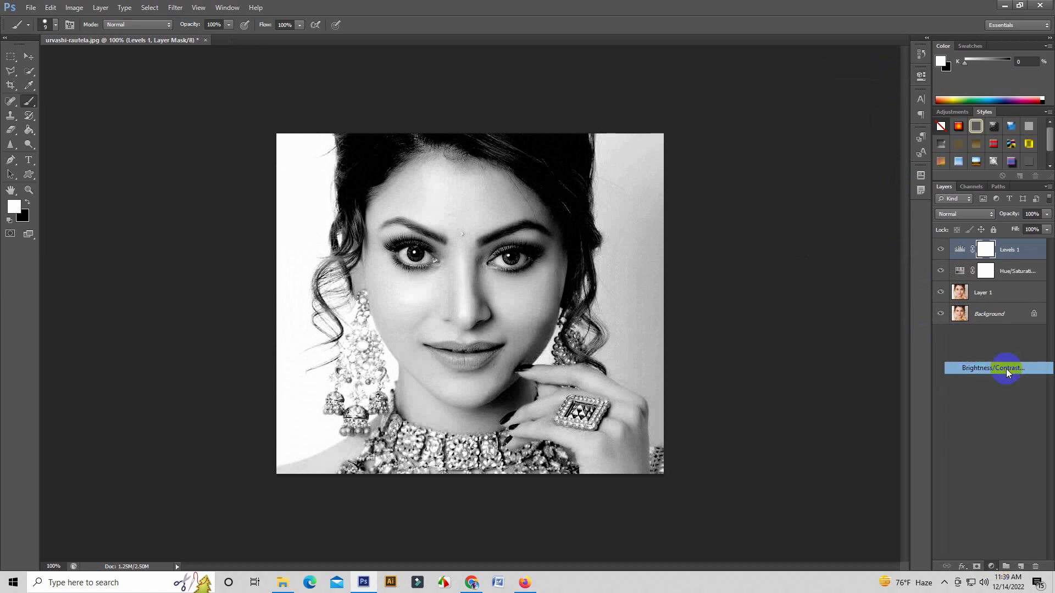
drag(849, 132, 849, 132)
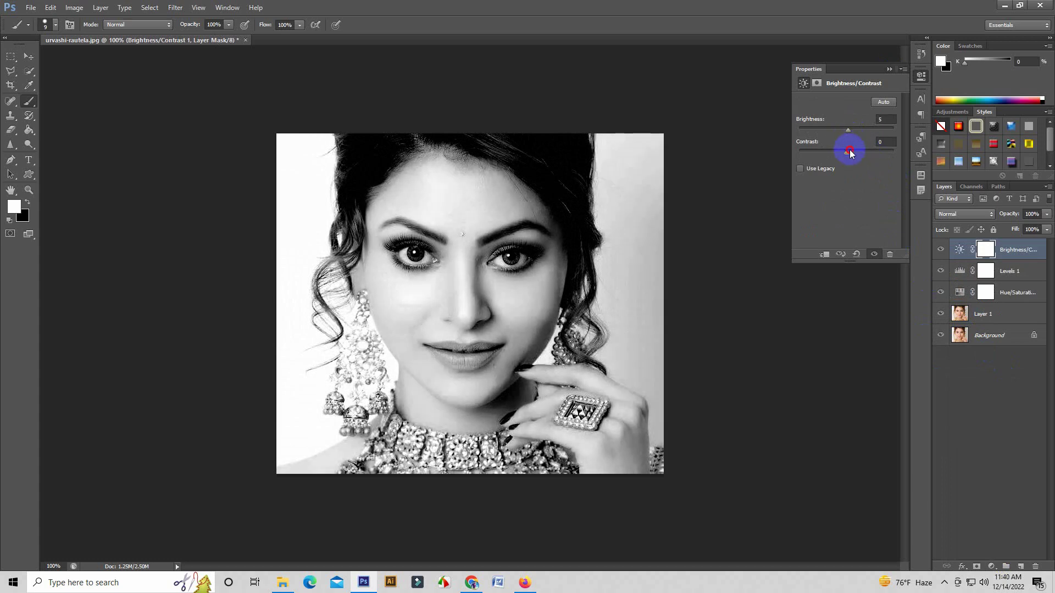
click(889, 69)
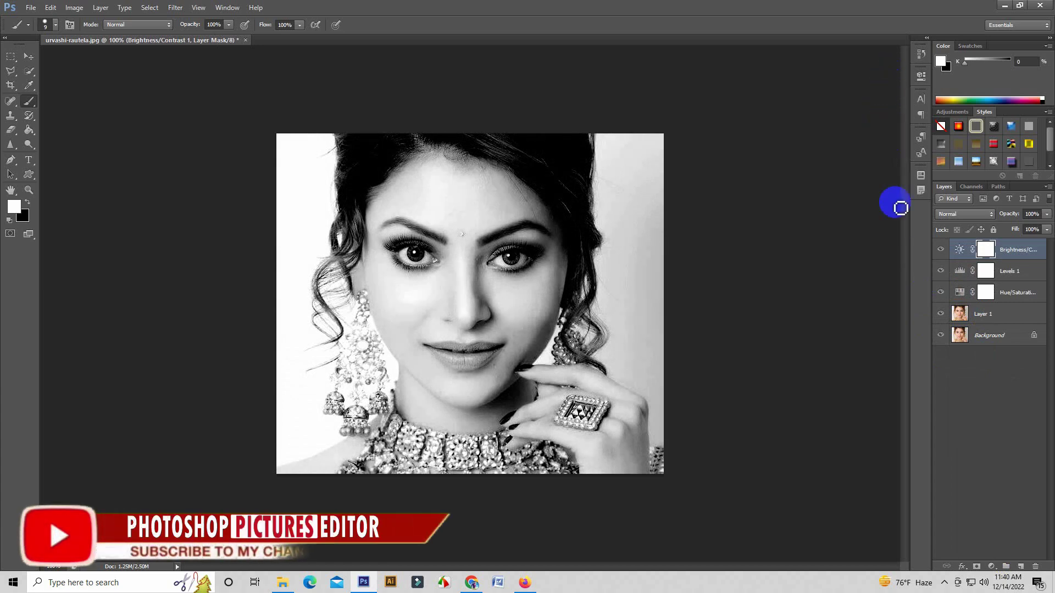
Invert Layer 1 and set its blend mode to Color Dodge.
click(1002, 317)
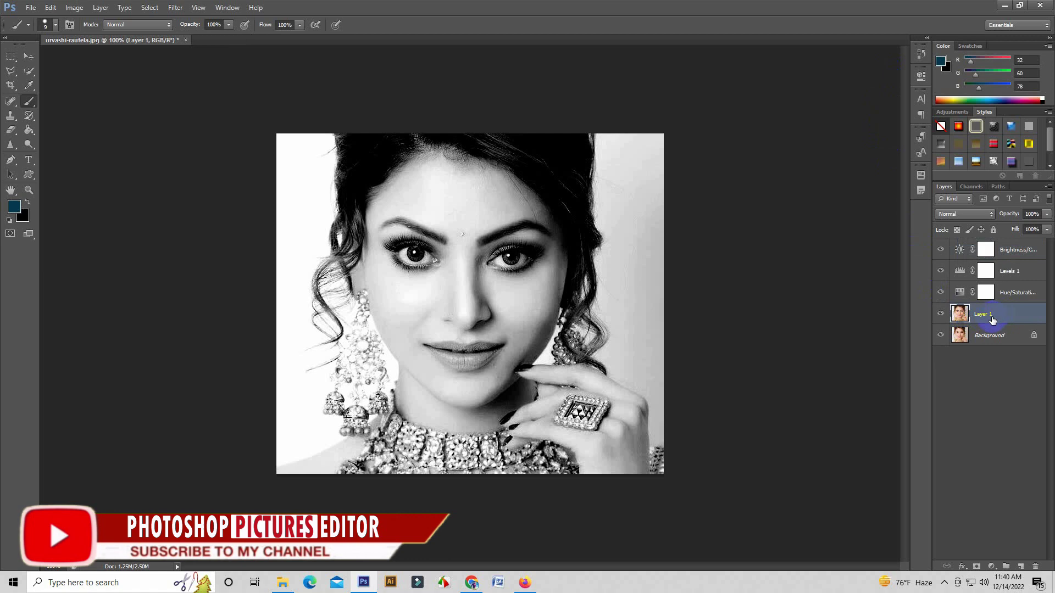
key(ctrl+i)
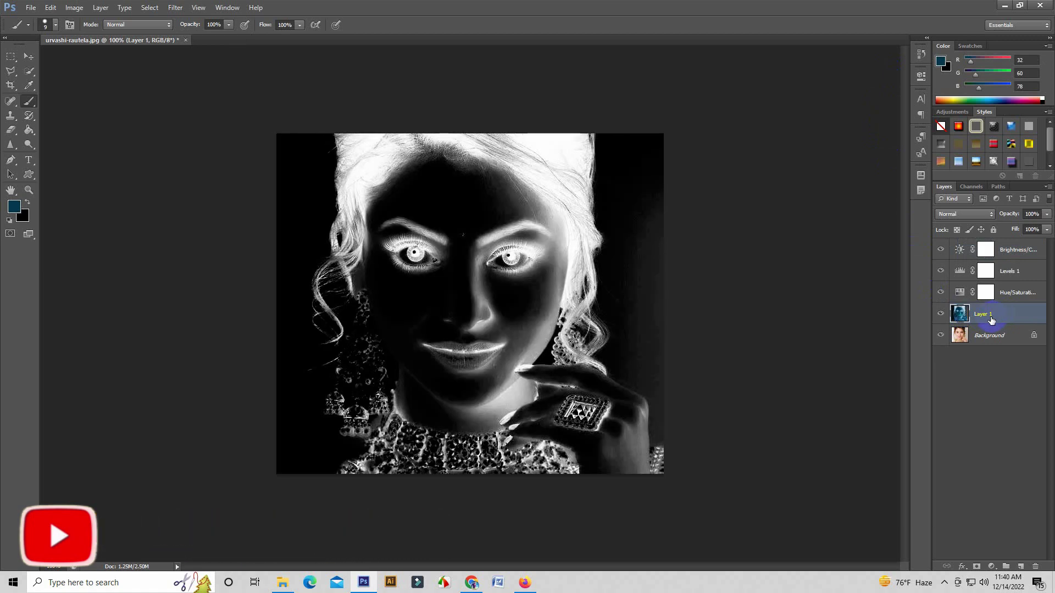
click(956, 213)
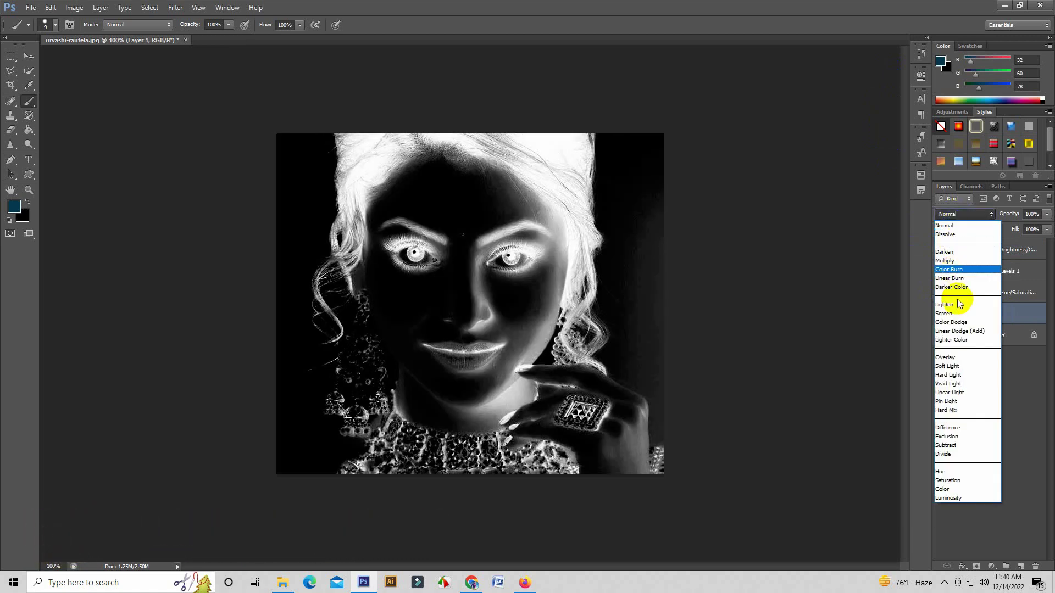
click(977, 324)
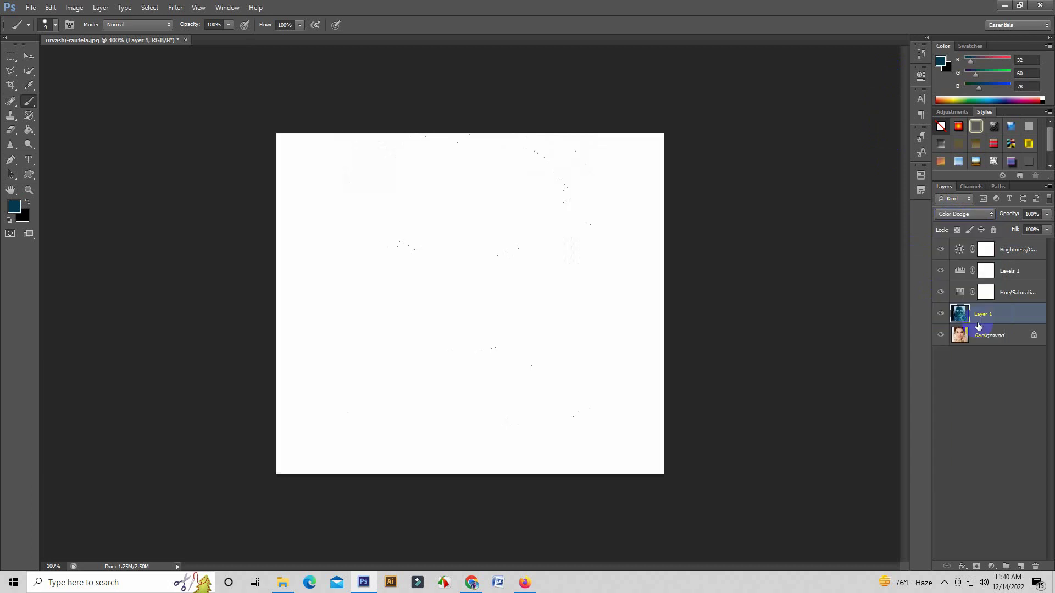
Apply a 4.5-pixel Gaussian Blur to Layer 1.
click(176, 8)
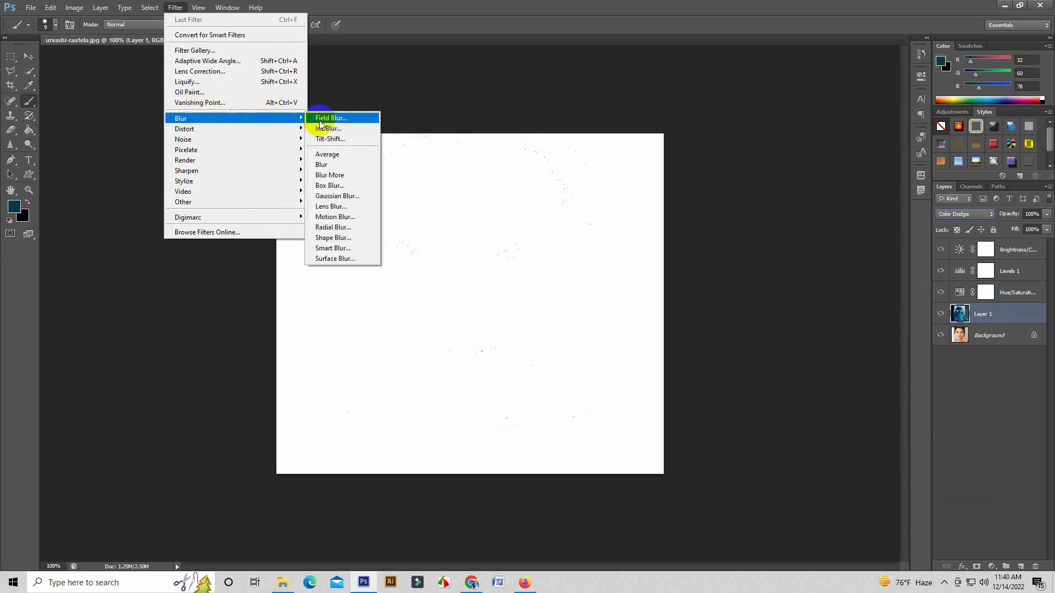
mouse_move(180, 118)
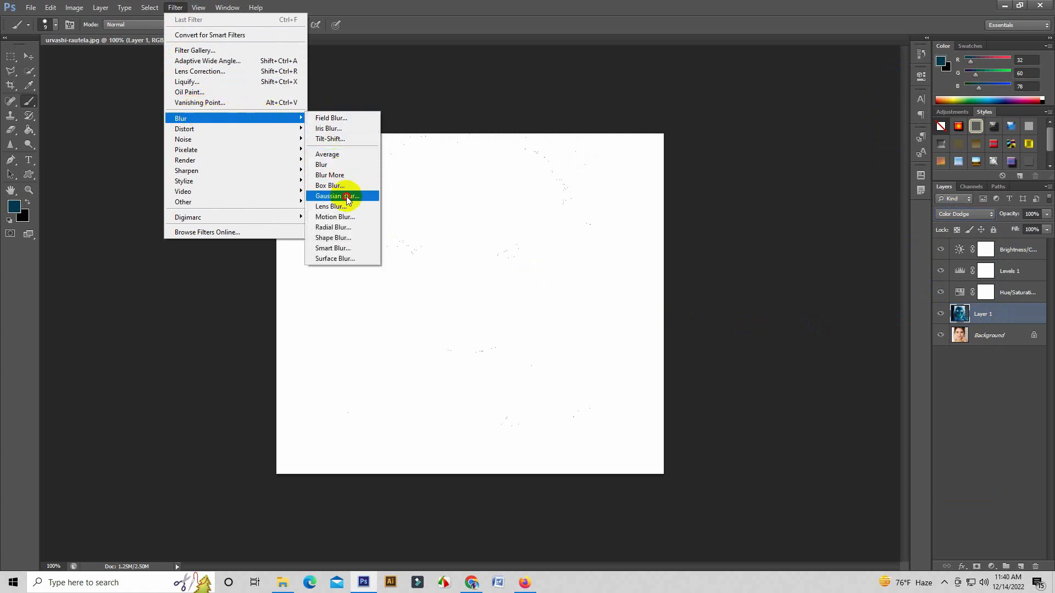
click(347, 196)
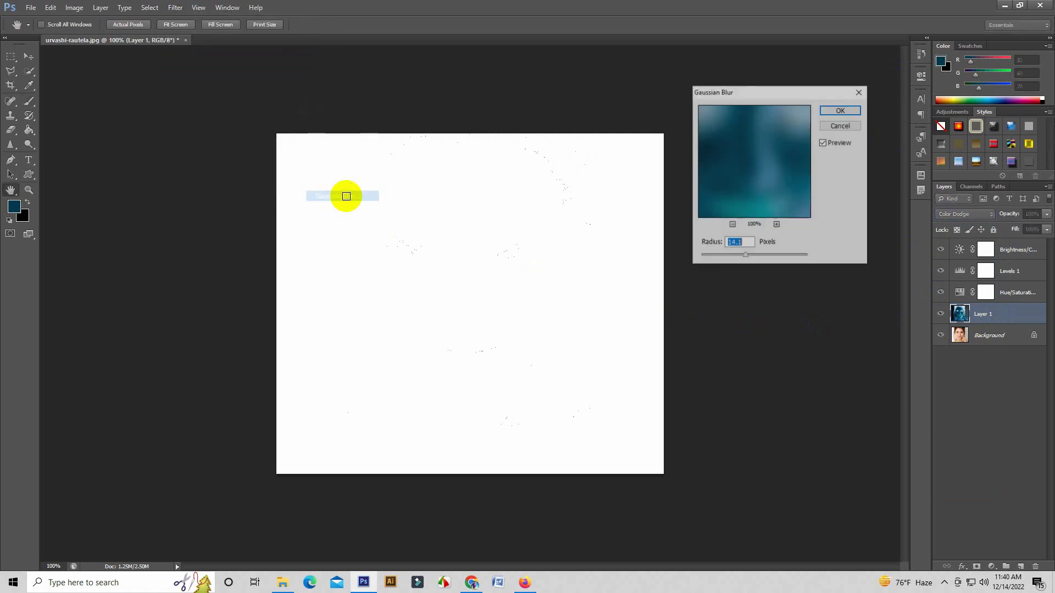
click(737, 255)
drag(733, 255, 739, 255)
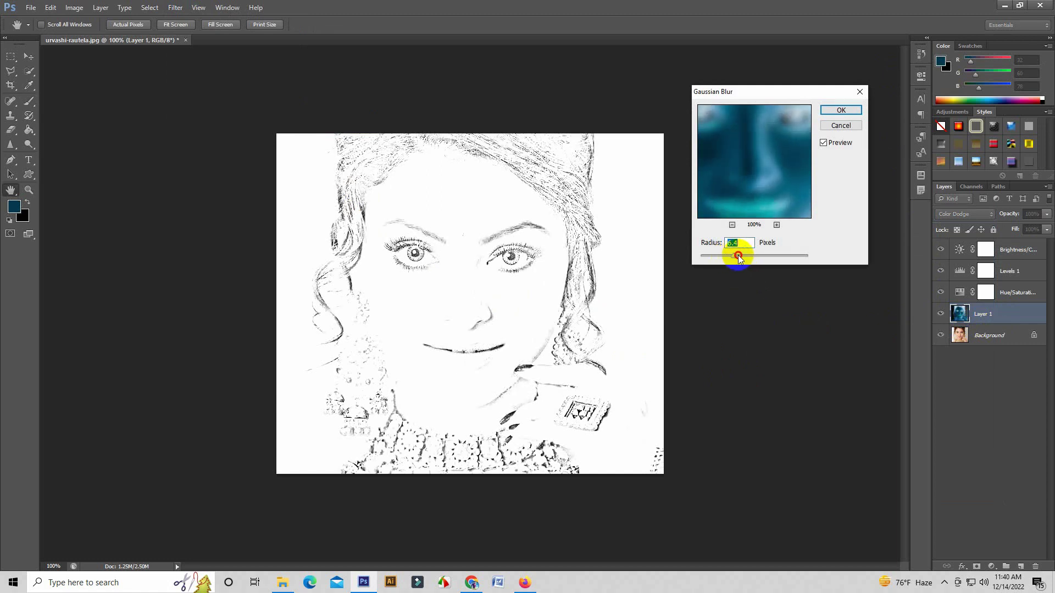
click(841, 110)
key(b)
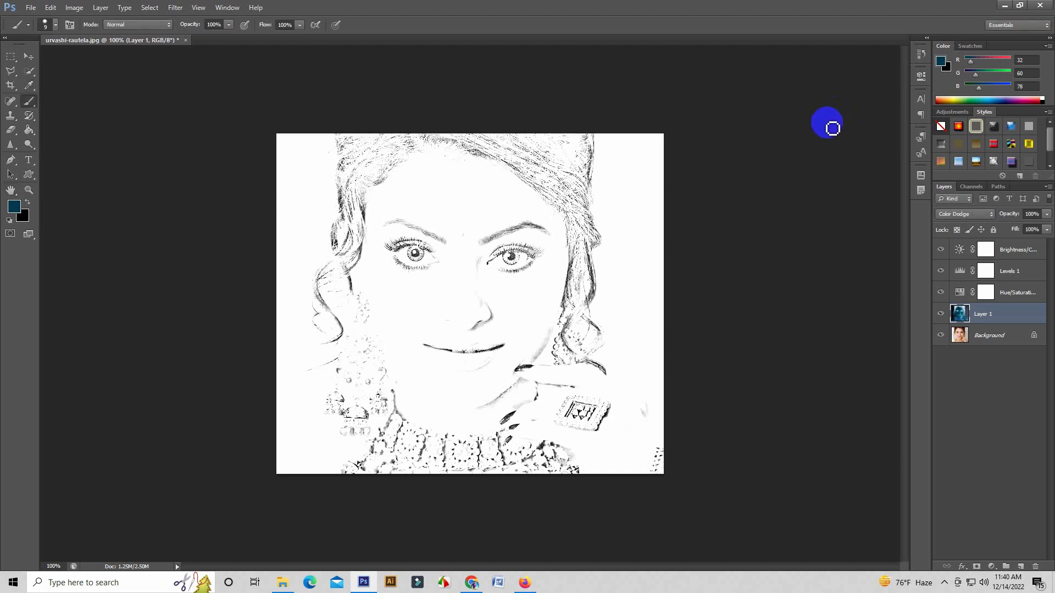
Convert Layer 1 to a smart object, stamp visible layers into masked Layer 2.
right_click(987, 317)
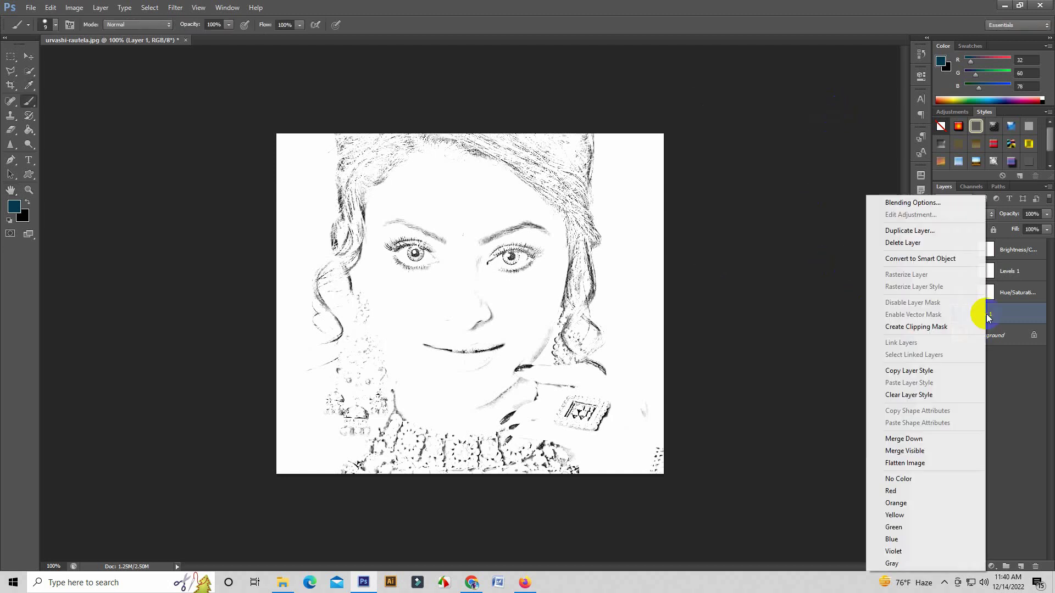
click(967, 259)
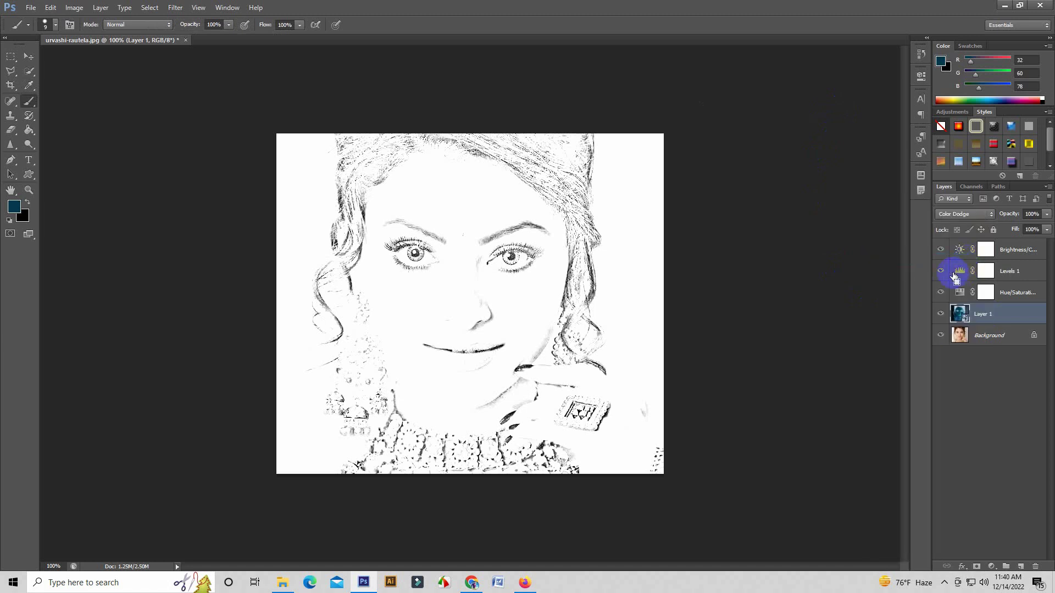
key(ctrl+shift+alt+e)
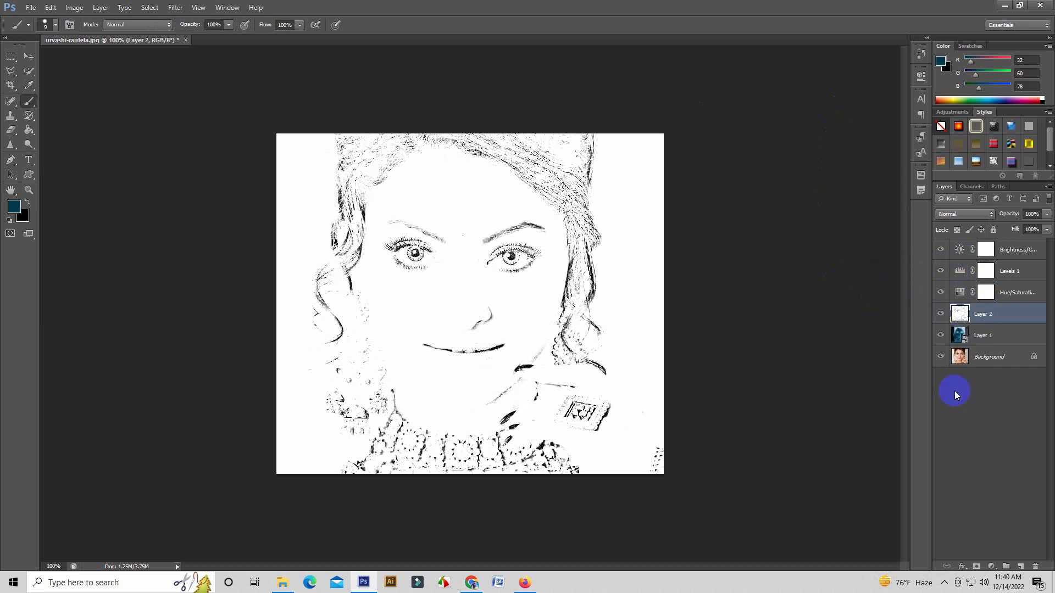
click(976, 567)
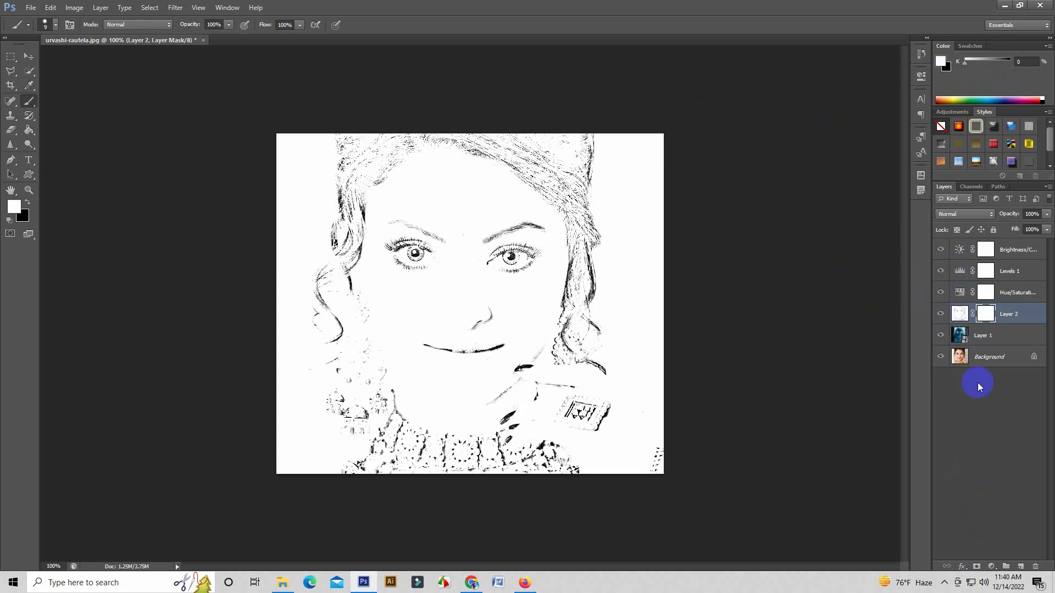
Add 42.44% uniform monochromatic noise to Layer 2's image.
click(959, 314)
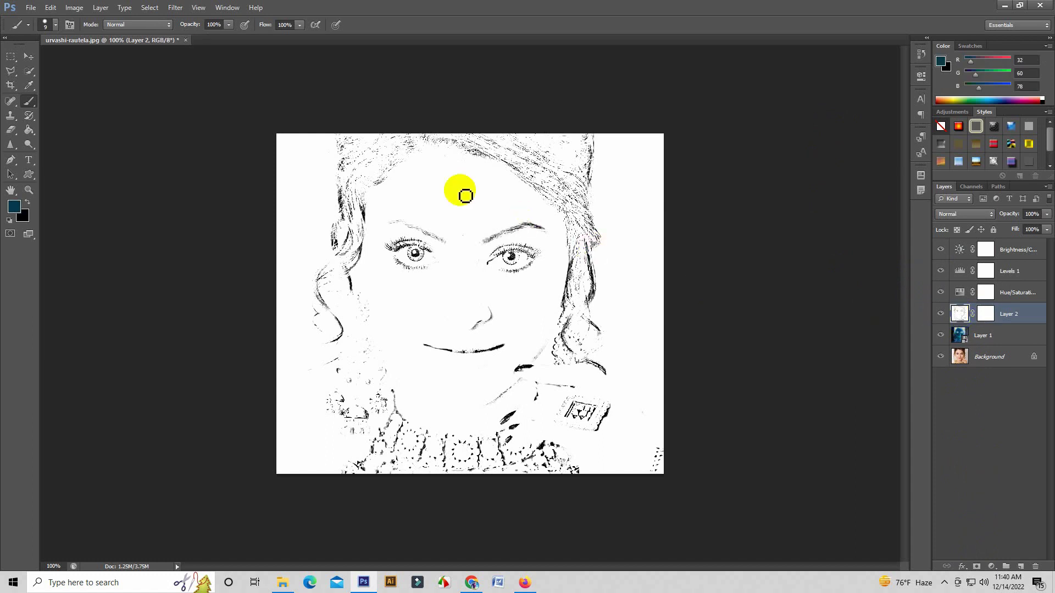
click(176, 9)
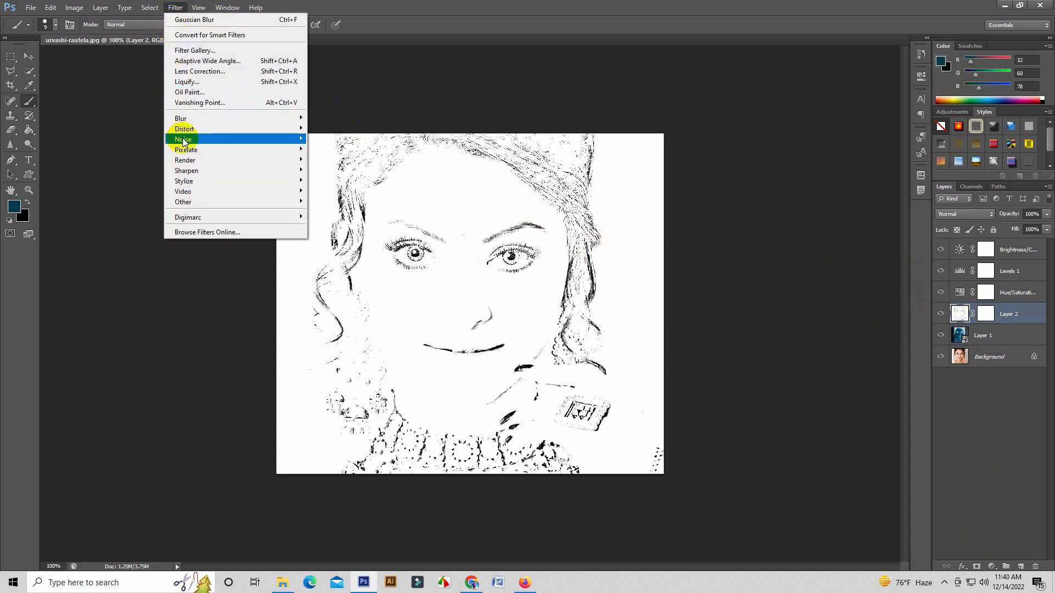
click(323, 139)
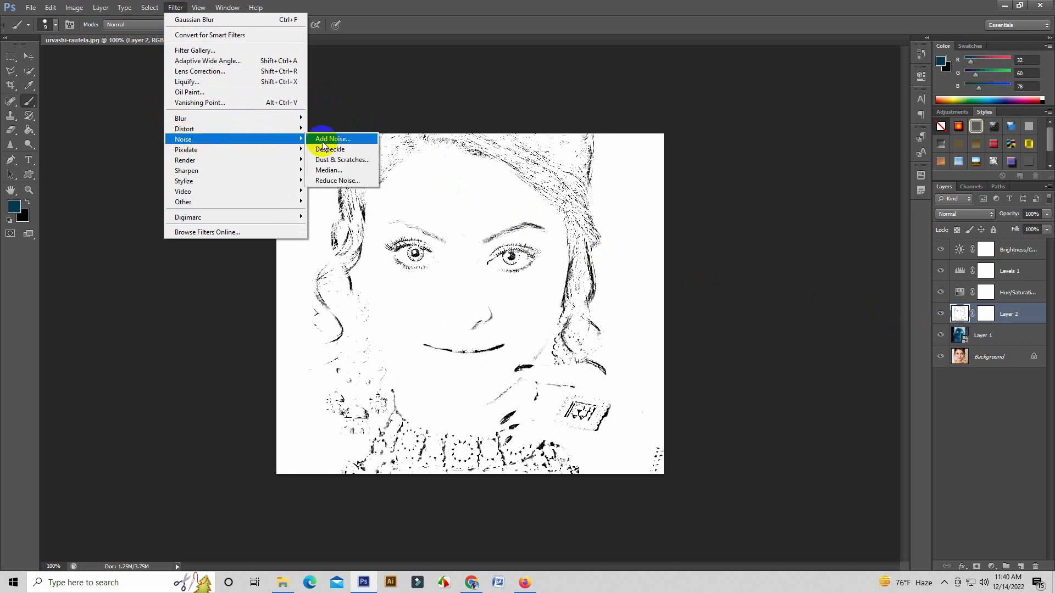
click(354, 142)
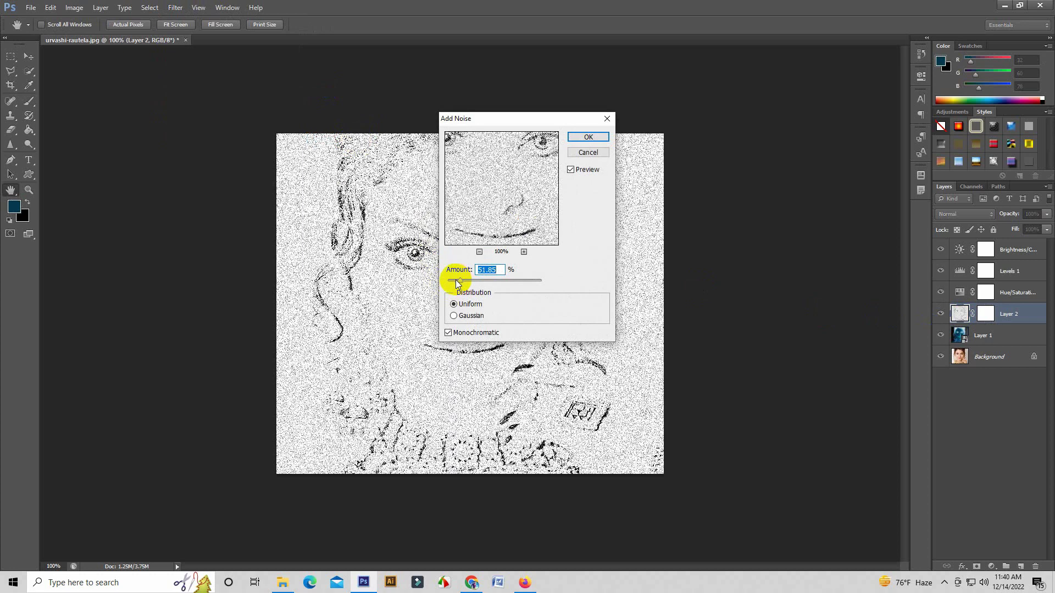
drag(456, 280, 460, 281)
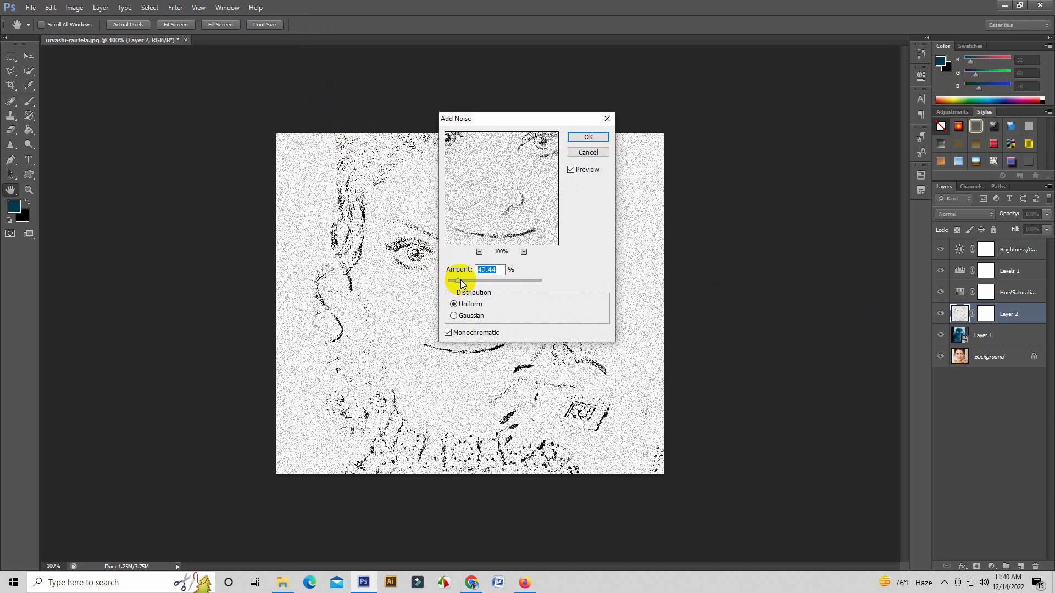
click(587, 137)
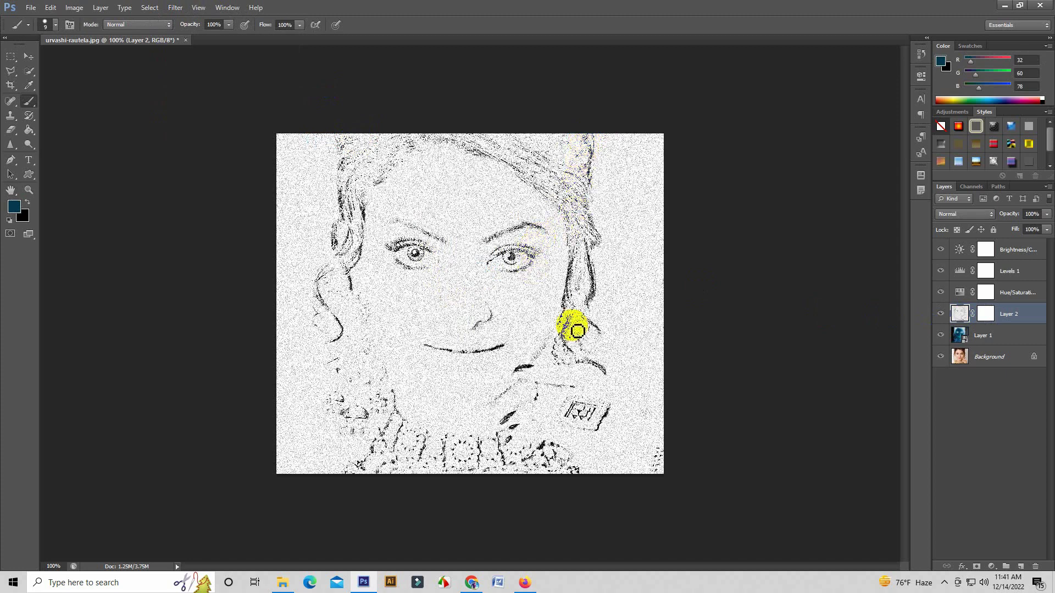
Switch to the Brush Tool and paint black on Layer 2's mask along the top-left edge.
click(988, 316)
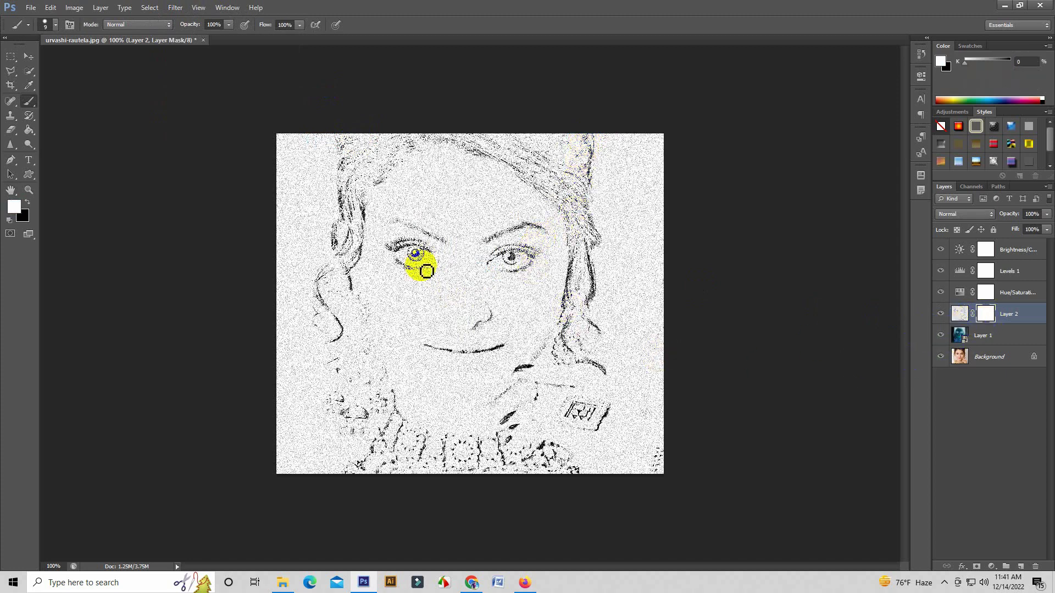
right_click(32, 103)
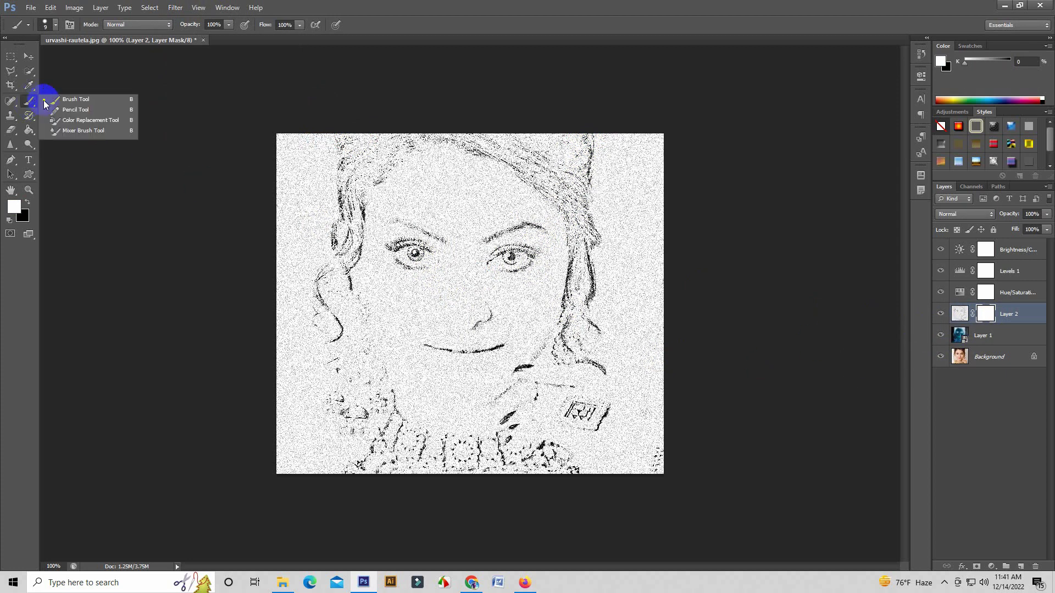
click(74, 100)
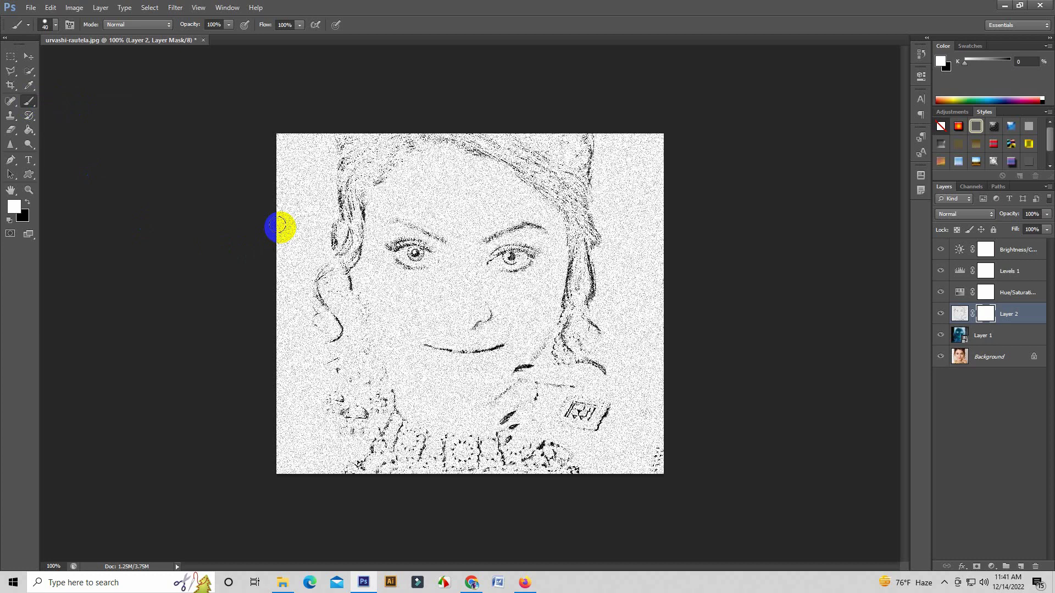
drag(281, 226, 285, 160)
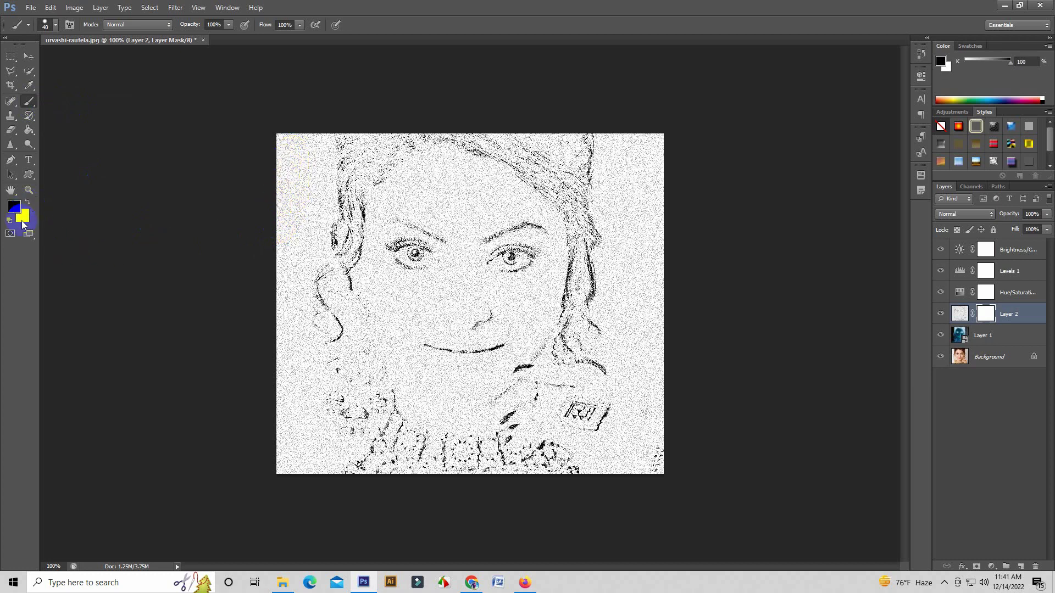
mouse_move(283, 146)
mouse_down()
mouse_move(281, 473)
mouse_move(285, 327)
mouse_move(302, 489)
mouse_move(321, 465)
mouse_move(325, 388)
mouse_move(351, 401)
mouse_move(381, 466)
mouse_move(381, 426)
mouse_move(396, 426)
mouse_move(313, 463)
mouse_move(381, 447)
mouse_move(652, 464)
mouse_move(645, 190)
mouse_move(659, 452)
mouse_move(657, 134)
mouse_move(414, 127)
mouse_move(494, 153)
mouse_move(280, 155)
mouse_move(521, 164)
mouse_move(466, 141)
mouse_move(588, 160)
mouse_move(635, 153)
mouse_move(624, 454)
mouse_move(615, 252)
mouse_move(600, 235)
mouse_move(594, 426)
mouse_move(608, 419)
mouse_move(579, 431)
mouse_move(619, 444)
mouse_move(376, 424)
mouse_move(407, 417)
mouse_move(412, 398)
mouse_move(566, 417)
mouse_move(528, 390)
mouse_move(447, 376)
mouse_move(501, 391)
mouse_move(593, 372)
mouse_move(476, 357)
mouse_move(582, 358)
mouse_move(370, 348)
mouse_move(424, 372)
mouse_move(379, 360)
mouse_move(356, 396)
mouse_move(297, 233)
mouse_move(314, 337)
mouse_move(304, 203)
mouse_move(367, 355)
mouse_move(322, 193)
mouse_move(384, 328)
mouse_move(320, 163)
mouse_move(412, 344)
mouse_move(344, 176)
mouse_move(431, 337)
mouse_move(360, 179)
mouse_move(447, 331)
mouse_move(401, 205)
mouse_move(466, 315)
mouse_move(412, 193)
mouse_move(389, 177)
mouse_move(476, 266)
mouse_move(454, 209)
mouse_move(502, 249)
mouse_move(419, 172)
mouse_move(450, 197)
mouse_move(539, 198)
mouse_move(548, 182)
mouse_move(607, 200)
mouse_move(456, 226)
mouse_move(577, 222)
mouse_move(478, 243)
mouse_move(556, 240)
mouse_move(542, 275)
mouse_move(474, 287)
mouse_move(565, 297)
mouse_move(539, 335)
mouse_move(569, 257)
mouse_up()
Paint the mask black over the right-side hair, right edge, bottom edge and face.
drag(583, 315, 581, 202)
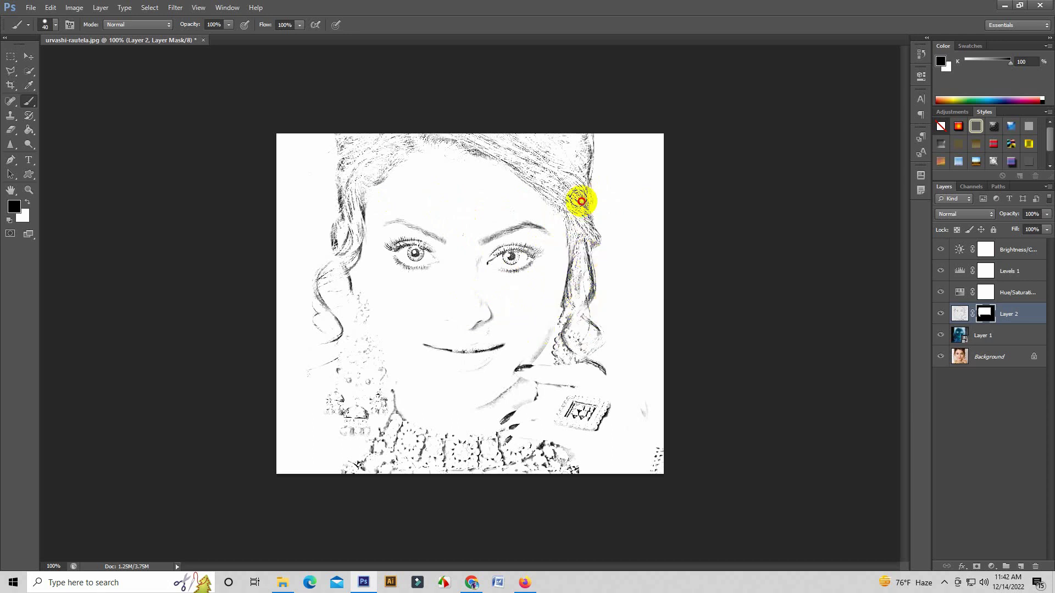
mouse_move(599, 402)
mouse_down()
mouse_move(631, 384)
mouse_move(650, 471)
mouse_move(654, 259)
mouse_move(581, 142)
mouse_move(360, 134)
mouse_move(313, 337)
mouse_move(287, 242)
mouse_move(361, 468)
mouse_up()
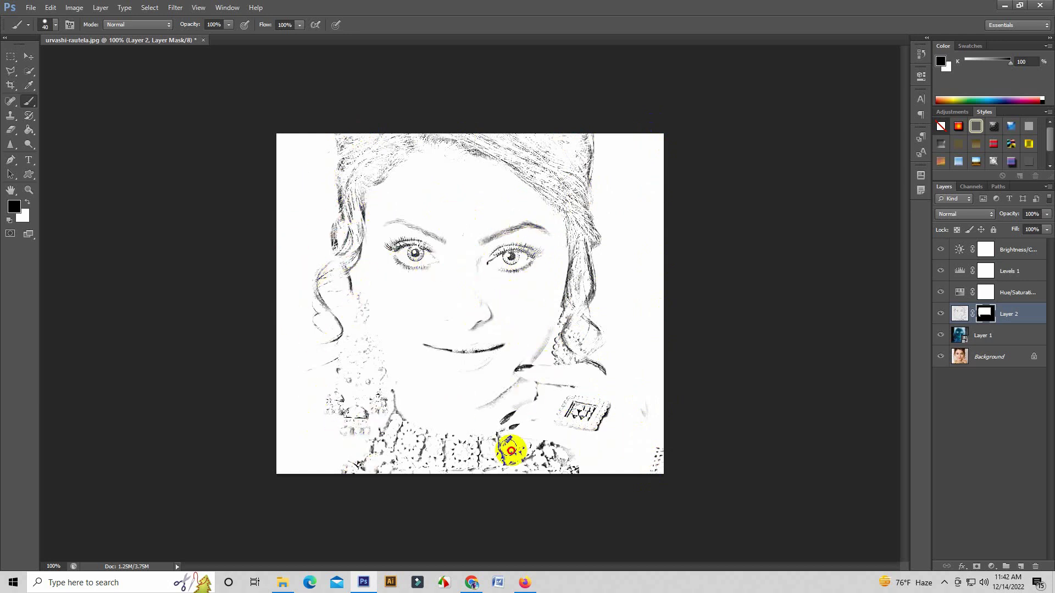
click(299, 464)
mouse_move(299, 464)
mouse_down()
mouse_move(516, 484)
mouse_move(662, 448)
mouse_up()
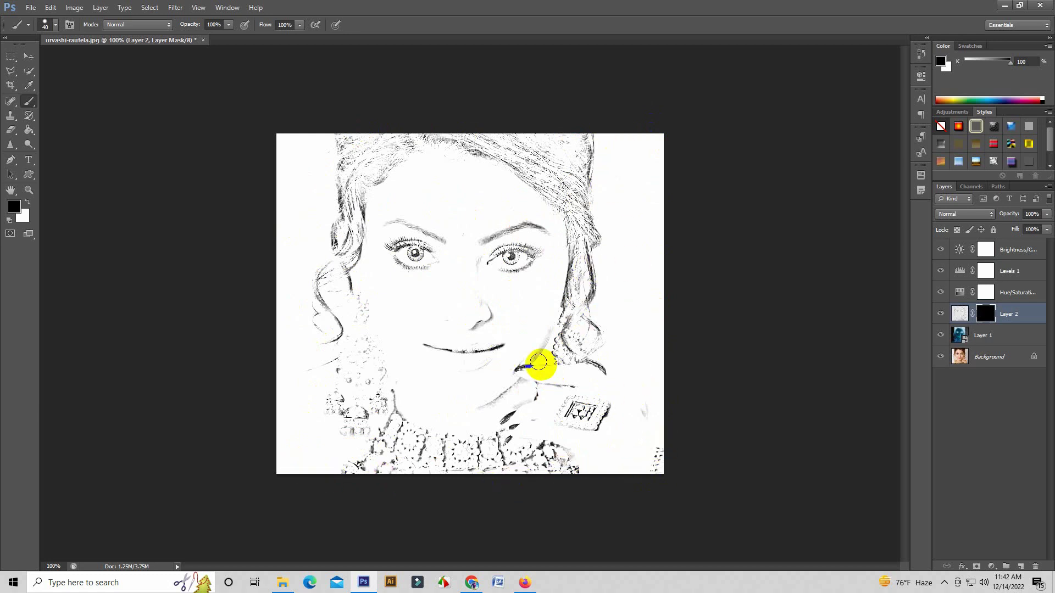
drag(587, 316, 525, 366)
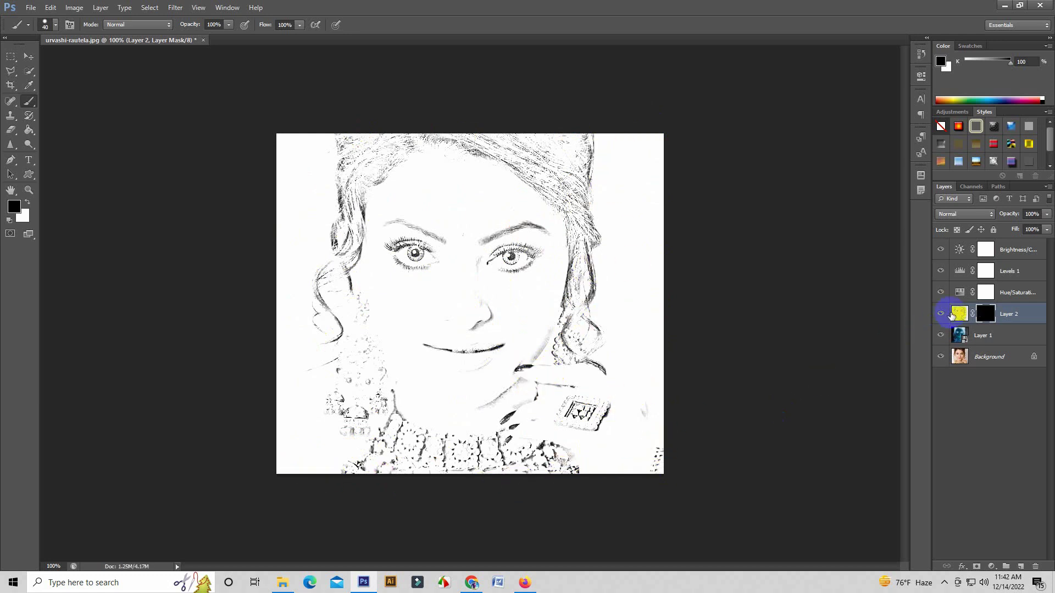
Sharpen Layer 2's image with Smart Sharpen at about 106% amount and 19.5 px radius.
click(959, 314)
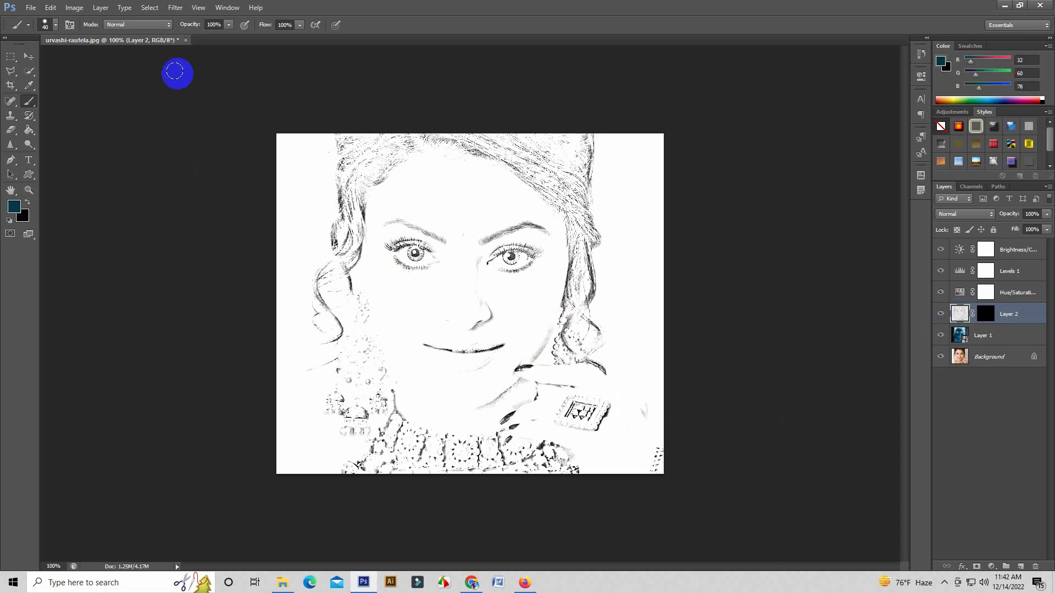
click(176, 7)
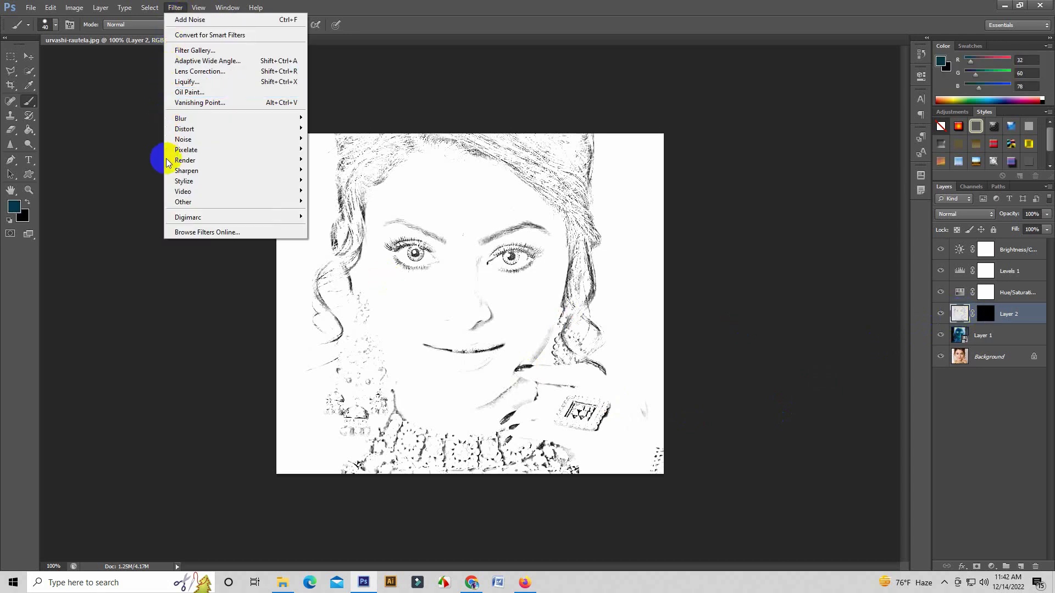
mouse_move(186, 170)
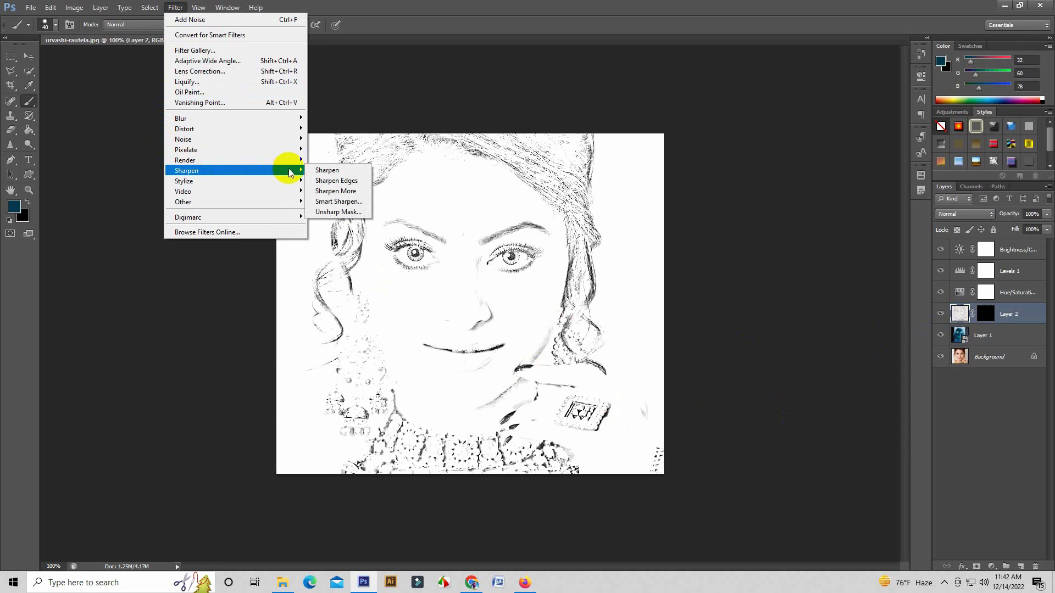
click(349, 203)
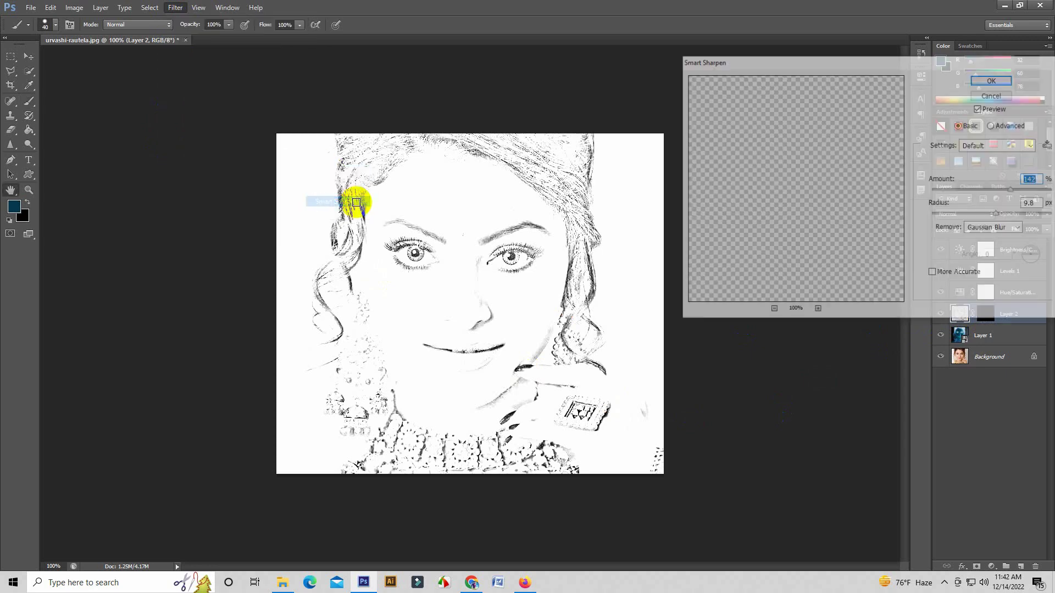
click(980, 190)
mouse_move(987, 189)
mouse_down()
mouse_move(1020, 213)
mouse_move(1003, 190)
mouse_up()
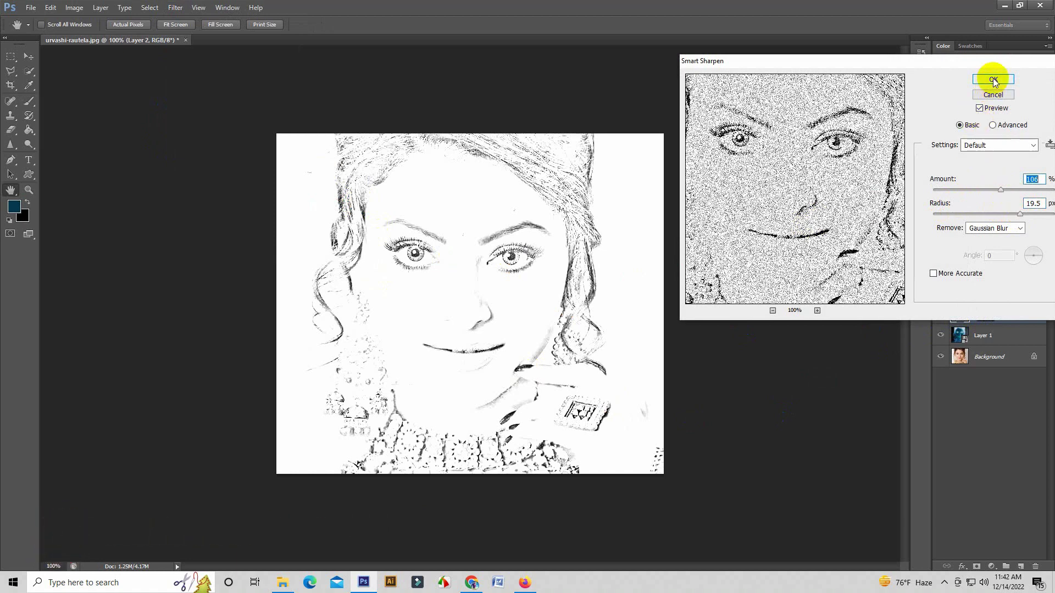
click(993, 78)
key(b)
mouse_move(424, 346)
mouse_down()
mouse_move(389, 344)
mouse_move(490, 389)
mouse_up()
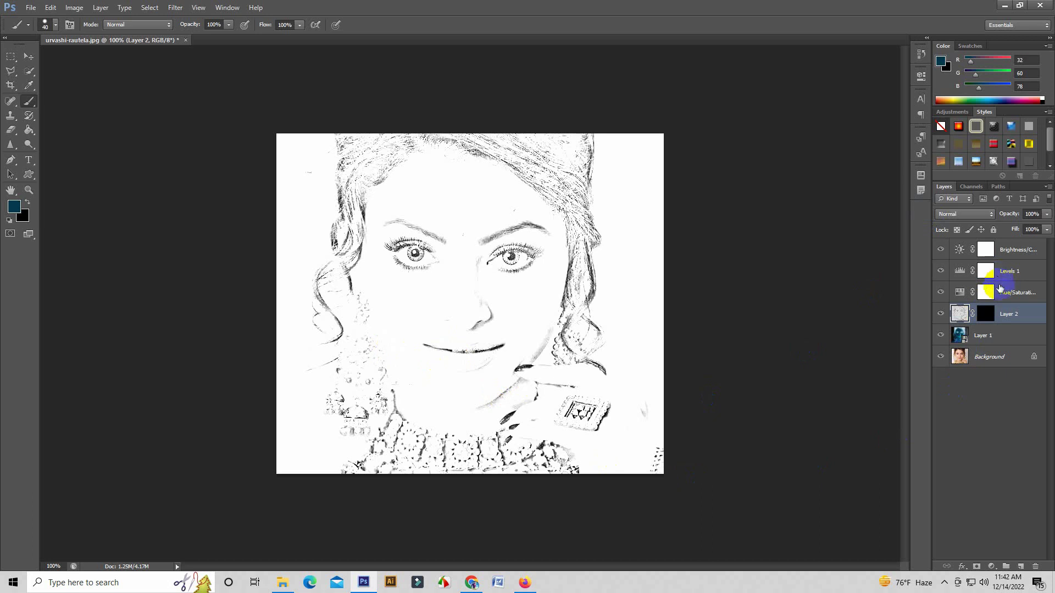
ctrl+click(1020, 258)
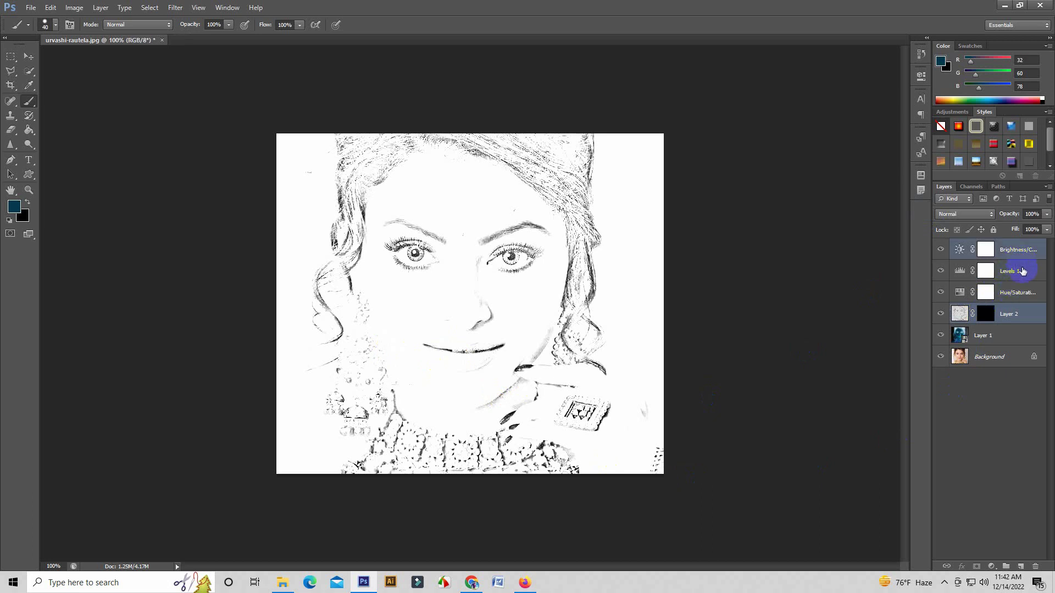
ctrl+click(1022, 271)
ctrl+click(1031, 292)
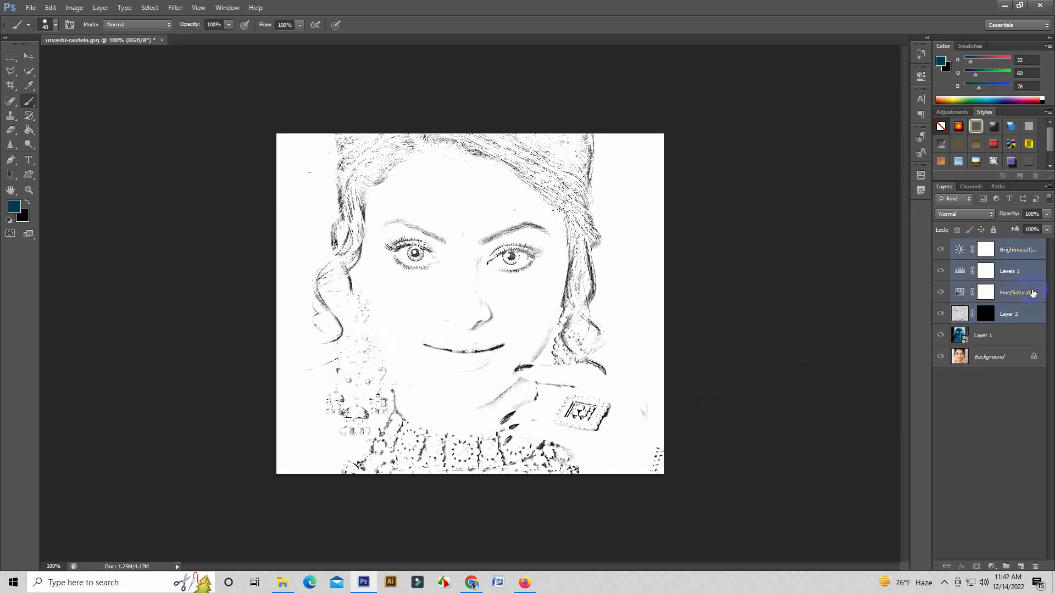
ctrl+click(1019, 336)
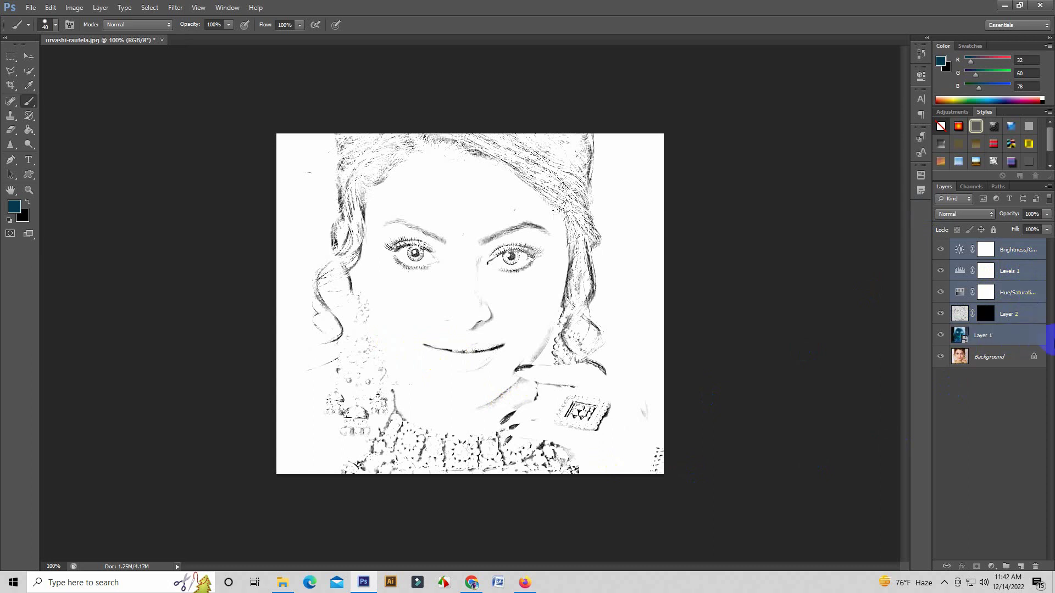
key(ctrl+e)
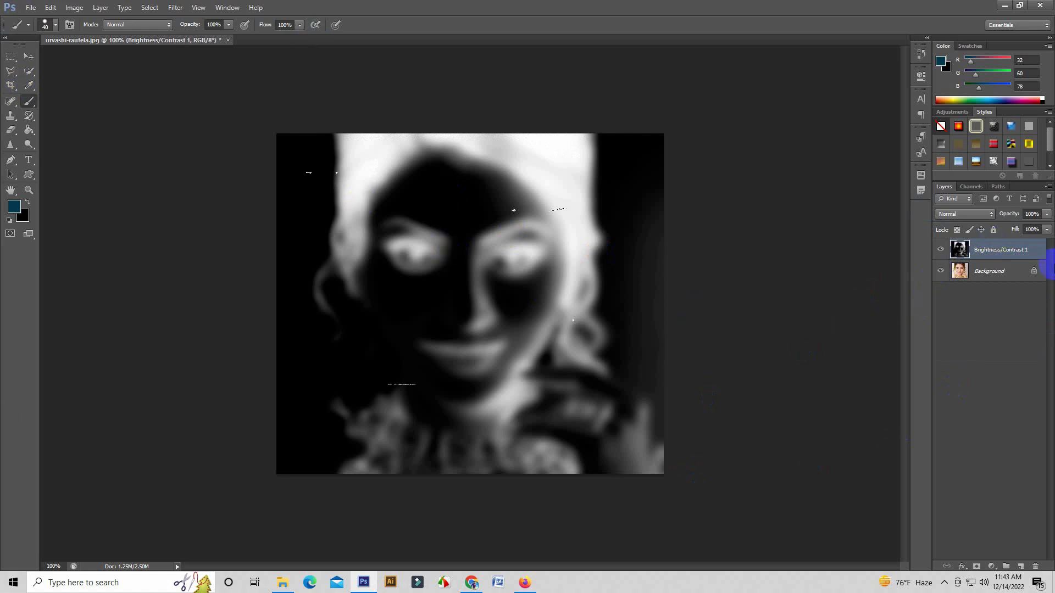
click(940, 251)
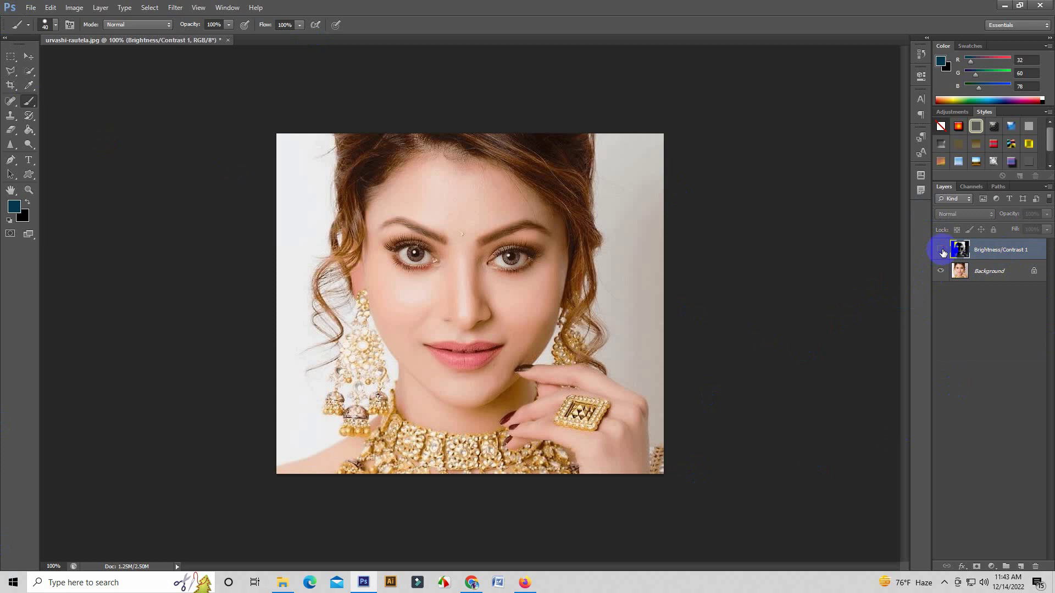
click(941, 250)
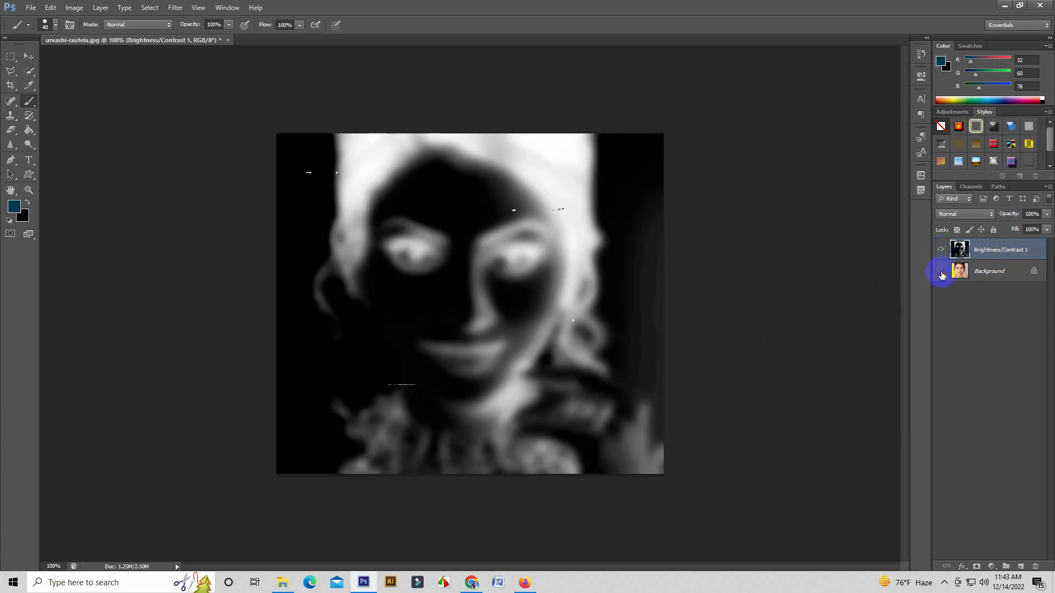
click(941, 250)
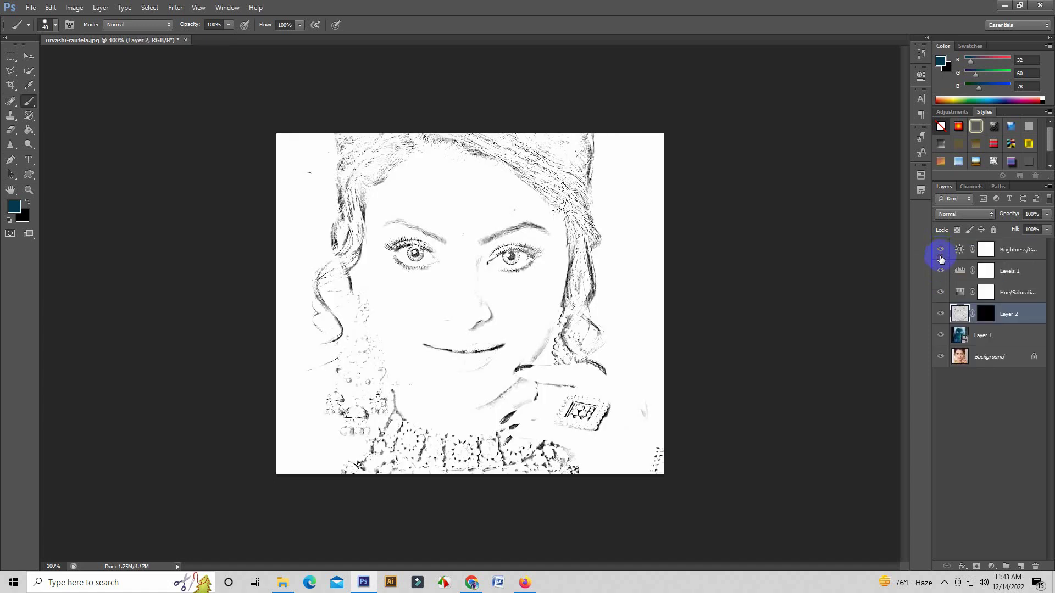
drag(469, 346, 464, 351)
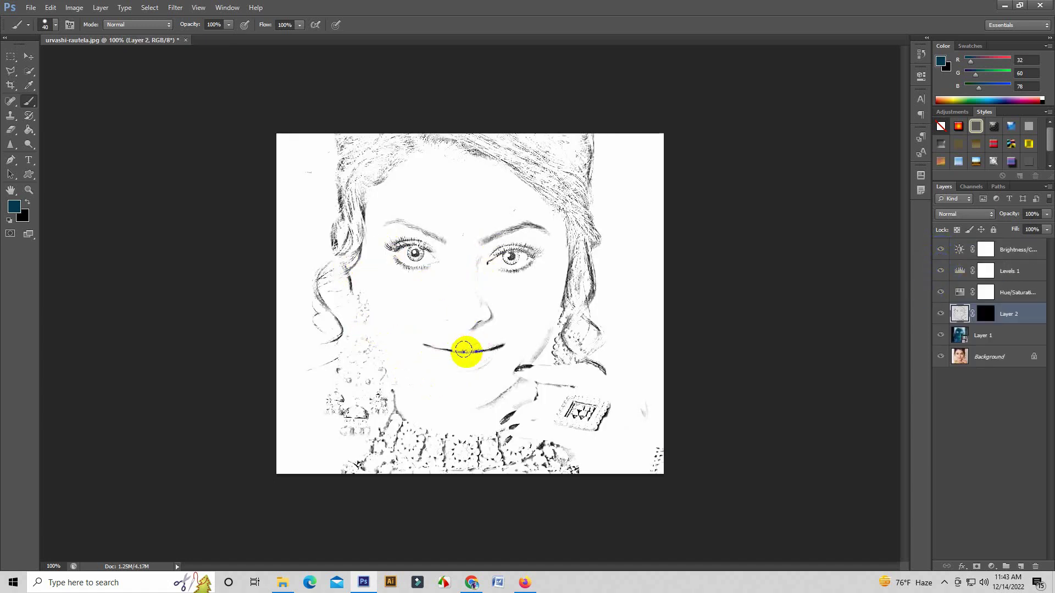
click(540, 434)
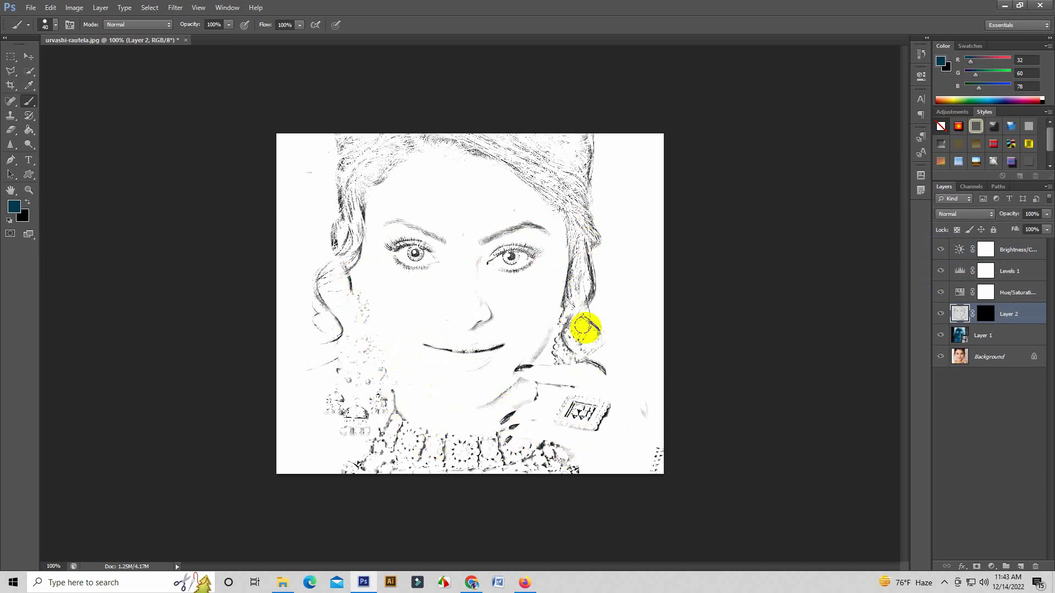
click(462, 545)
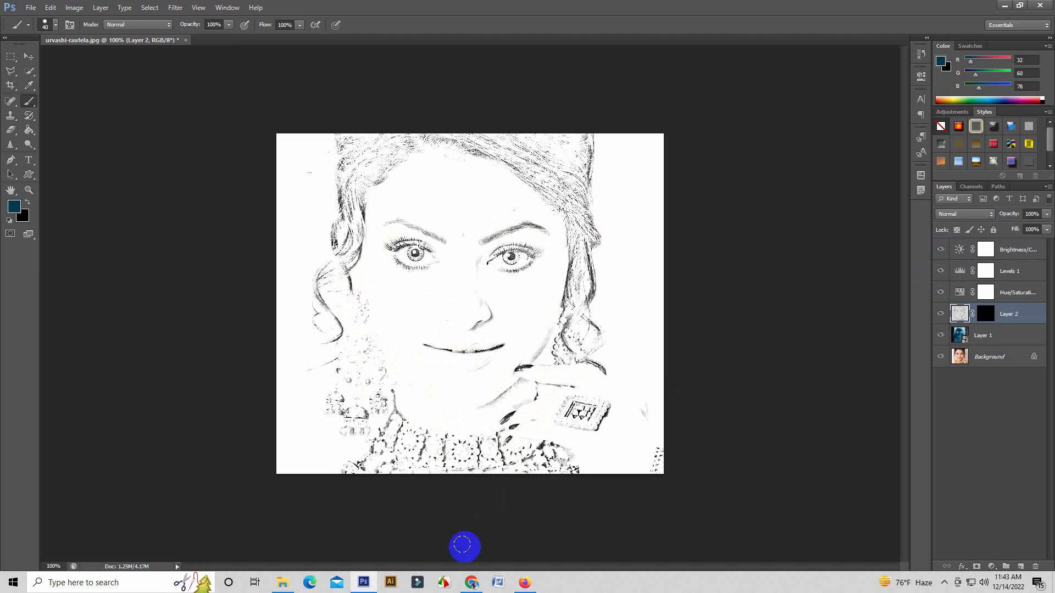